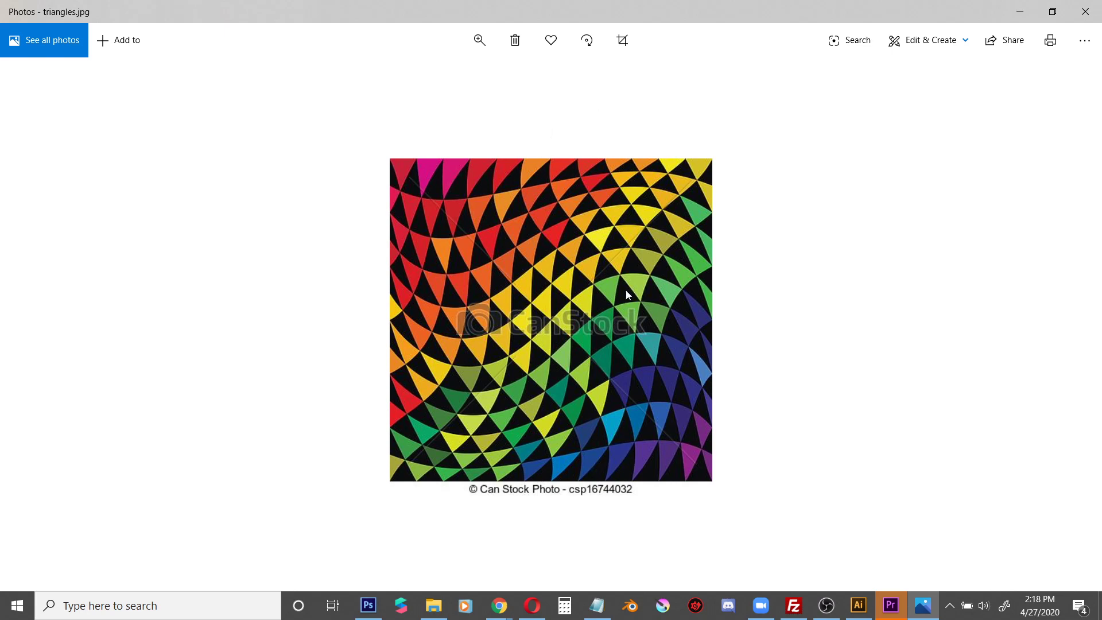
# Minimize the triangles.jpg reference image and select all the red triangles on the Illustrator artboard
pyautogui.click(1024, 11)
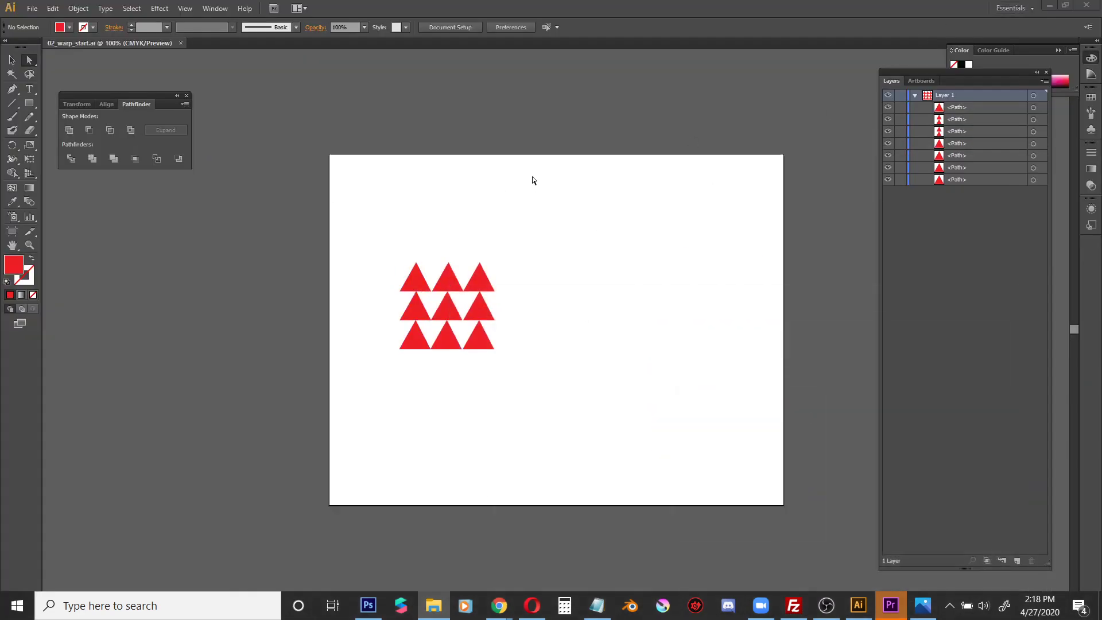
pyautogui.click(19, 61)
pyautogui.moveTo(354, 223); pyautogui.dragTo(563, 399)
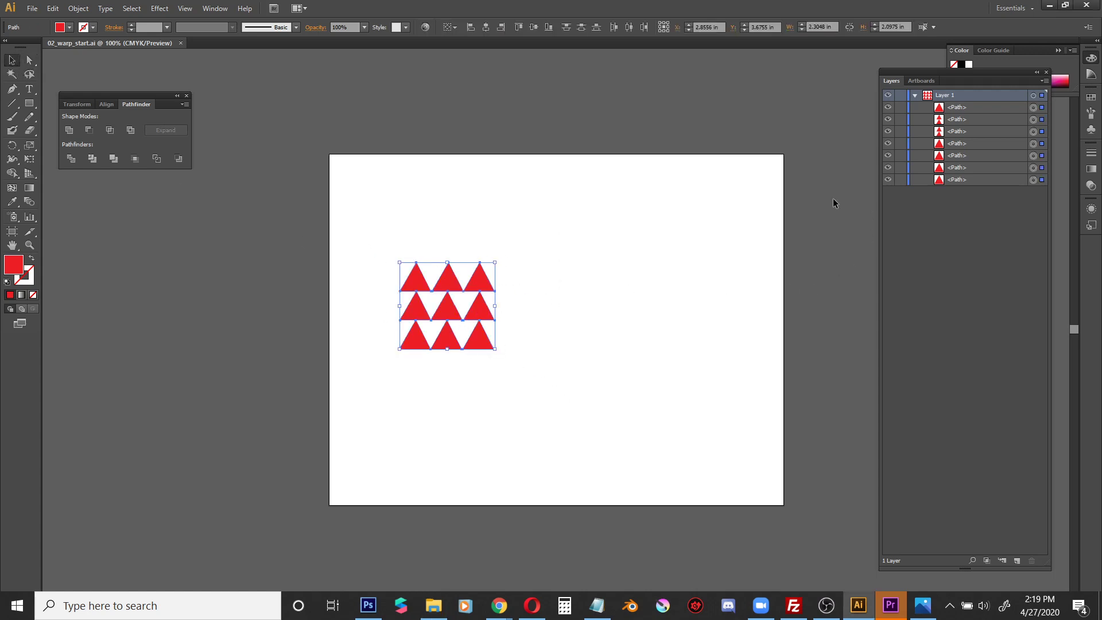
pyautogui.click(166, 8)
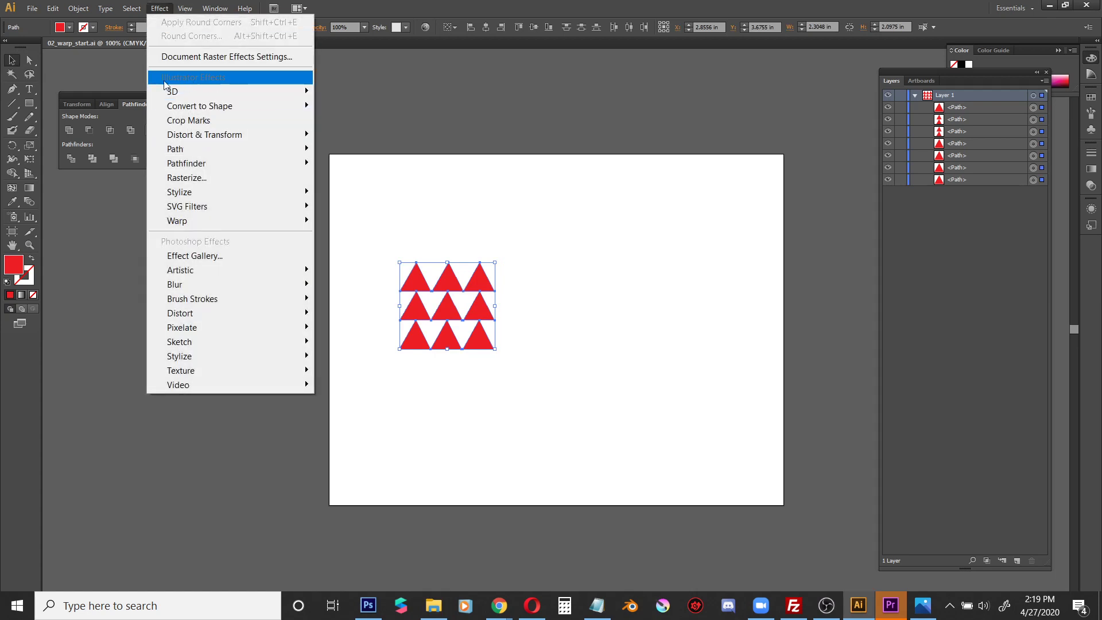
pyautogui.moveTo(193, 223)
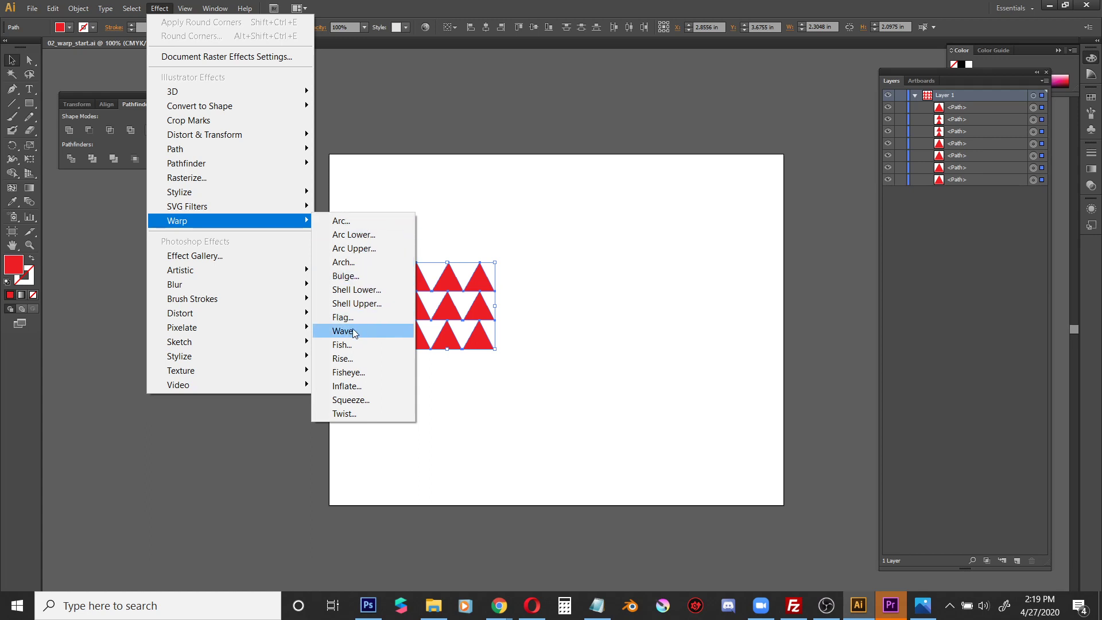
pyautogui.click(344, 224)
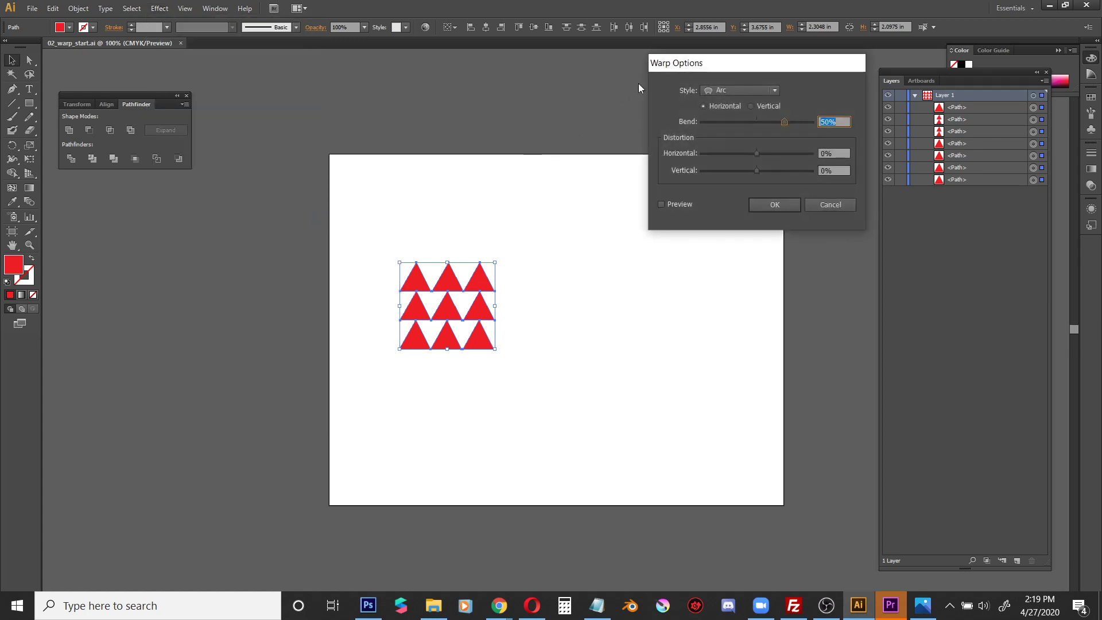
pyautogui.moveTo(671, 70); pyautogui.dragTo(565, 85)
pyautogui.click(629, 102)
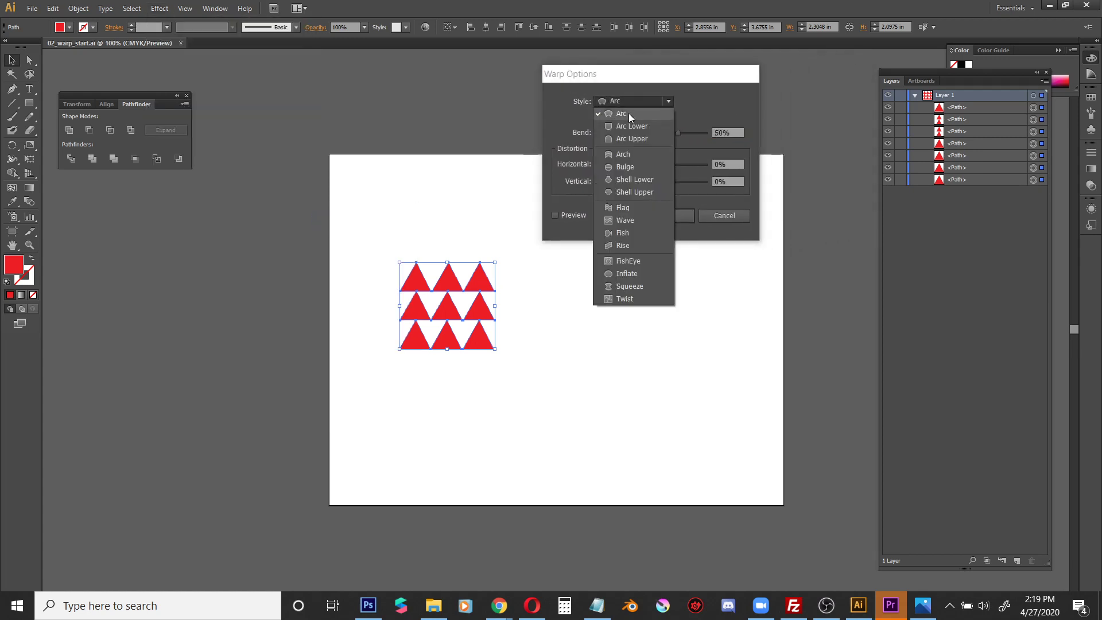
pyautogui.click(631, 220)
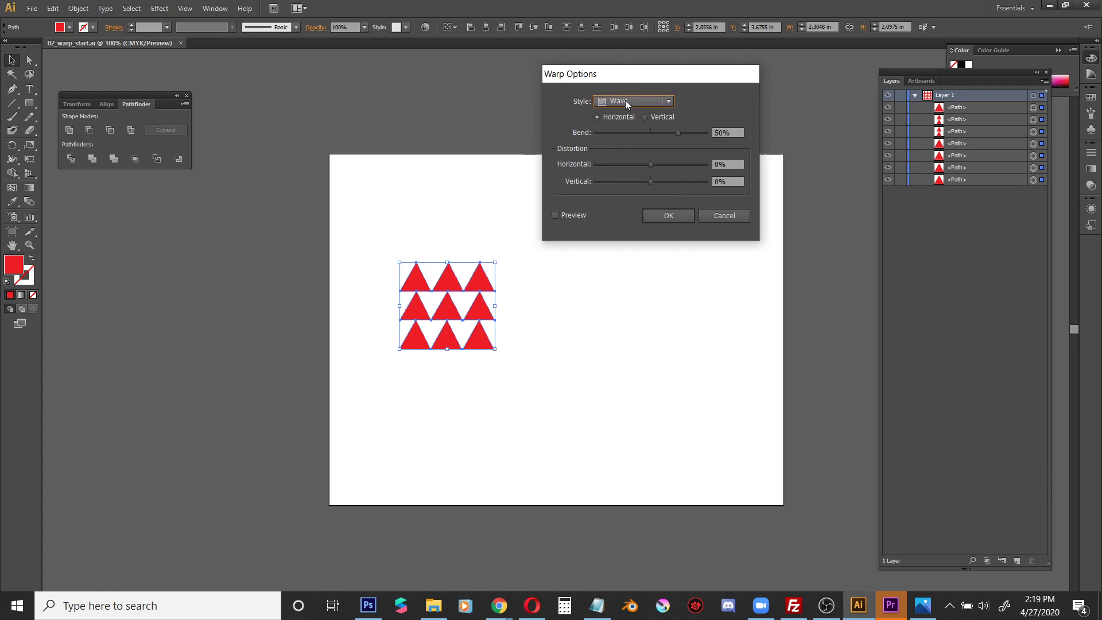
pyautogui.moveTo(638, 77); pyautogui.dragTo(682, 69)
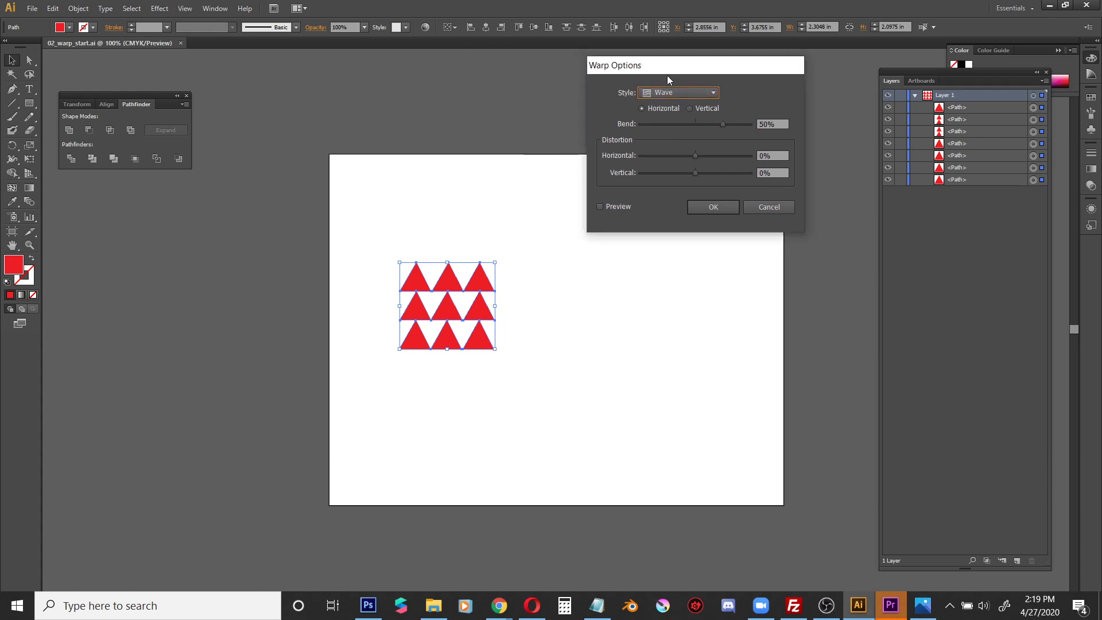
pyautogui.moveTo(669, 65); pyautogui.dragTo(628, 64)
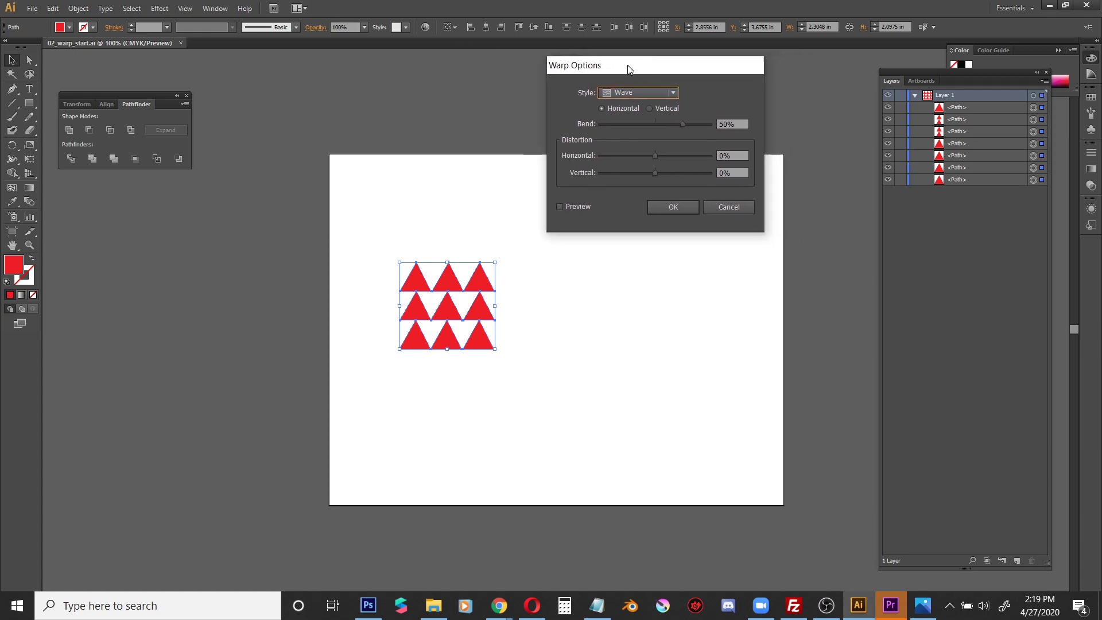
pyautogui.click(673, 93)
pyautogui.click(724, 98)
pyautogui.click(561, 207)
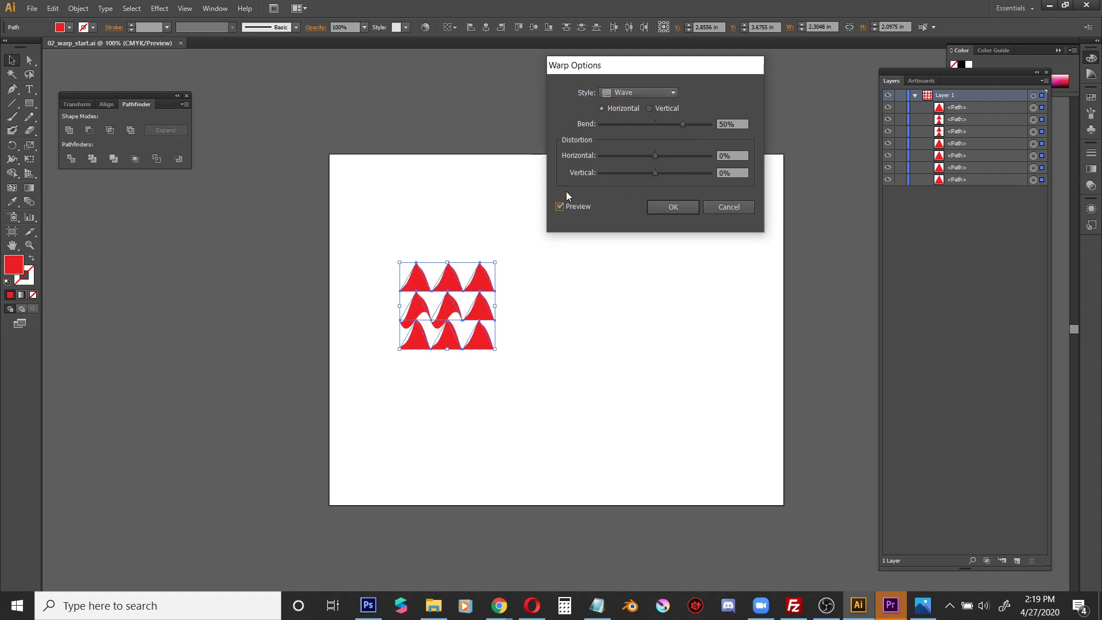
pyautogui.moveTo(682, 124); pyautogui.dragTo(631, 156)
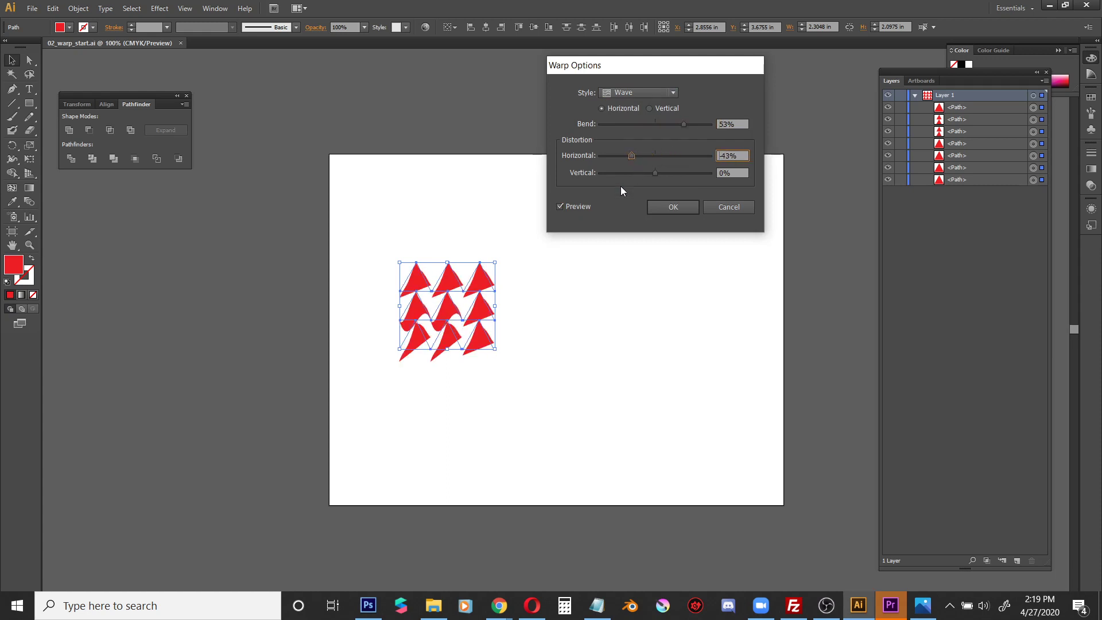
pyautogui.click(722, 206)
pyautogui.click(642, 134)
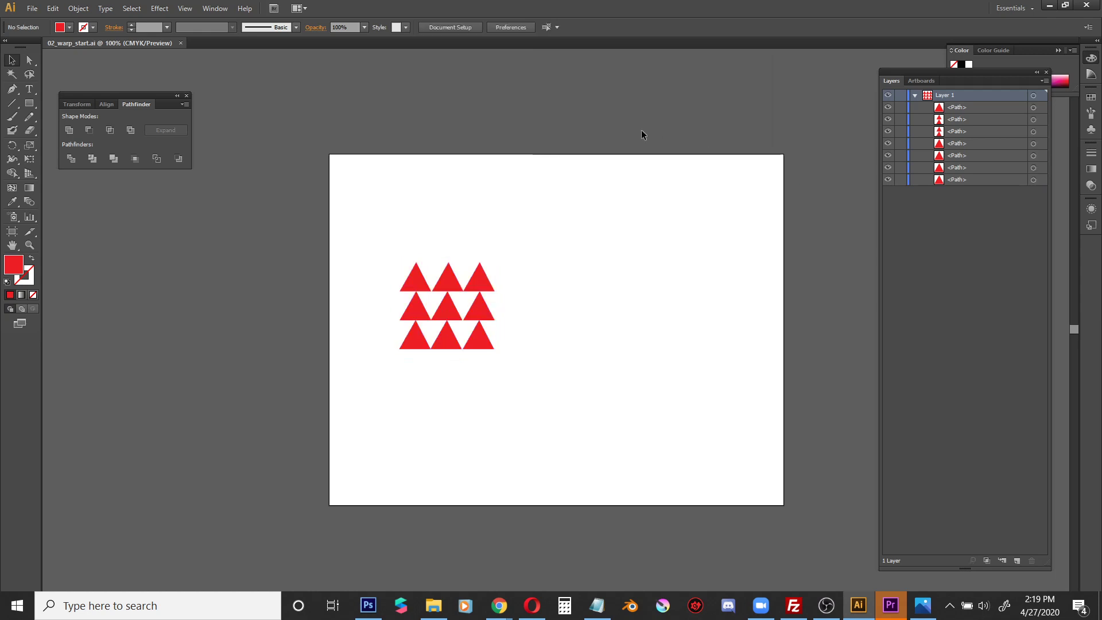
# Duplicate the whole block of red triangles and place the copy beside the original at about X 7.70 in
pyautogui.moveTo(399, 233); pyautogui.dragTo(509, 370)
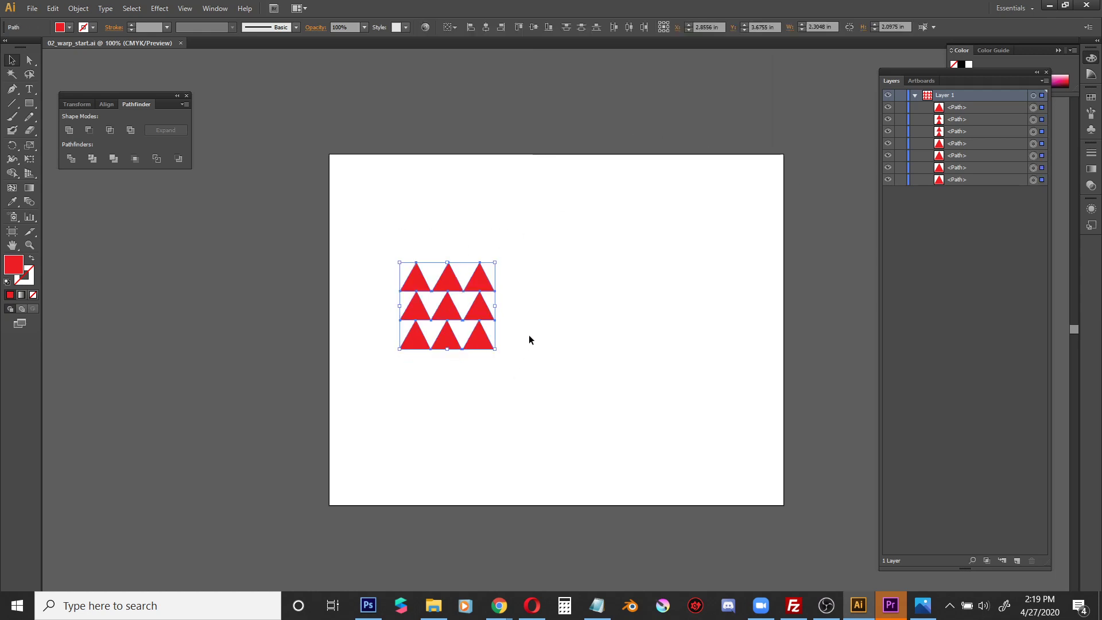
pyautogui.click(480, 302)
pyautogui.moveTo(384, 246); pyautogui.dragTo(679, 281)
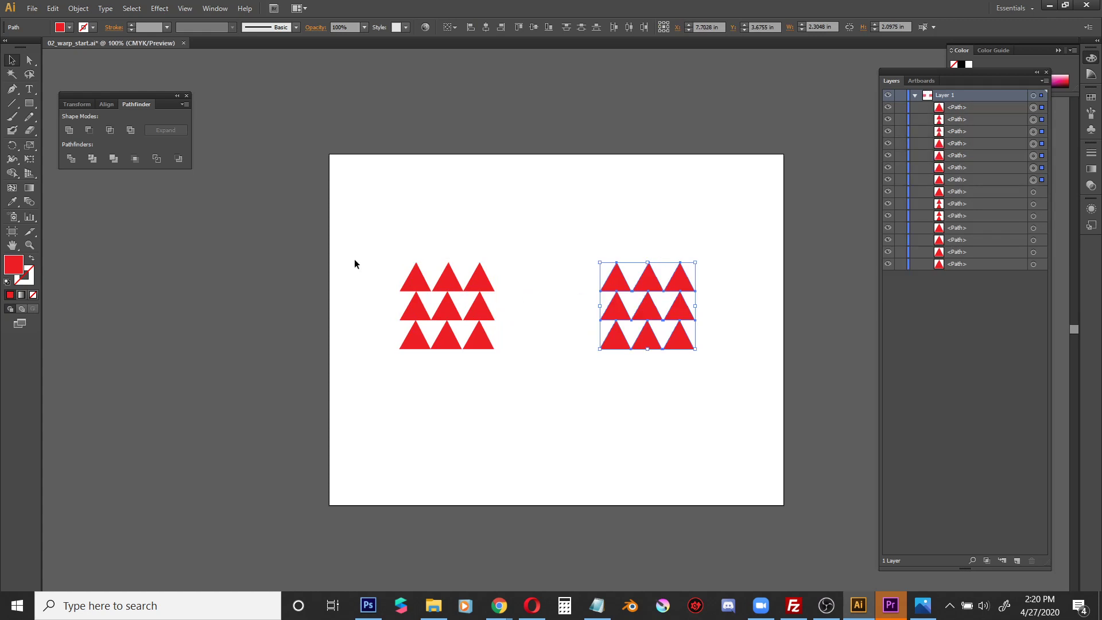
# Change the fill of the duplicated triangles to bright yellow and deselect them
pyautogui.doubleClick(14, 266)
pyautogui.moveTo(175, 144); pyautogui.dragTo(174, 164)
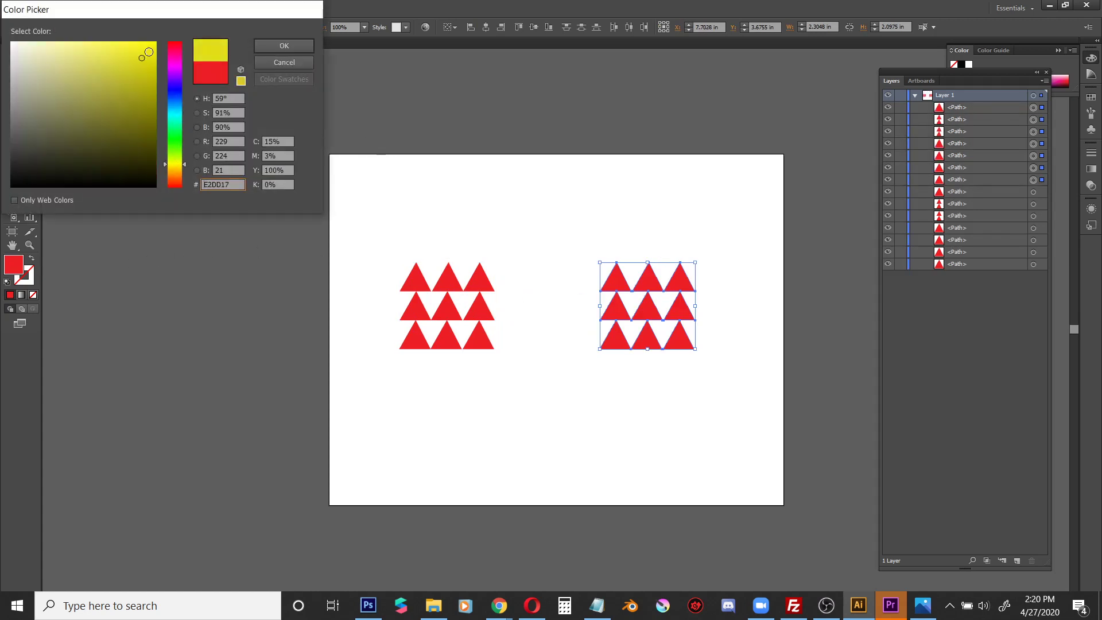
pyautogui.click(285, 45)
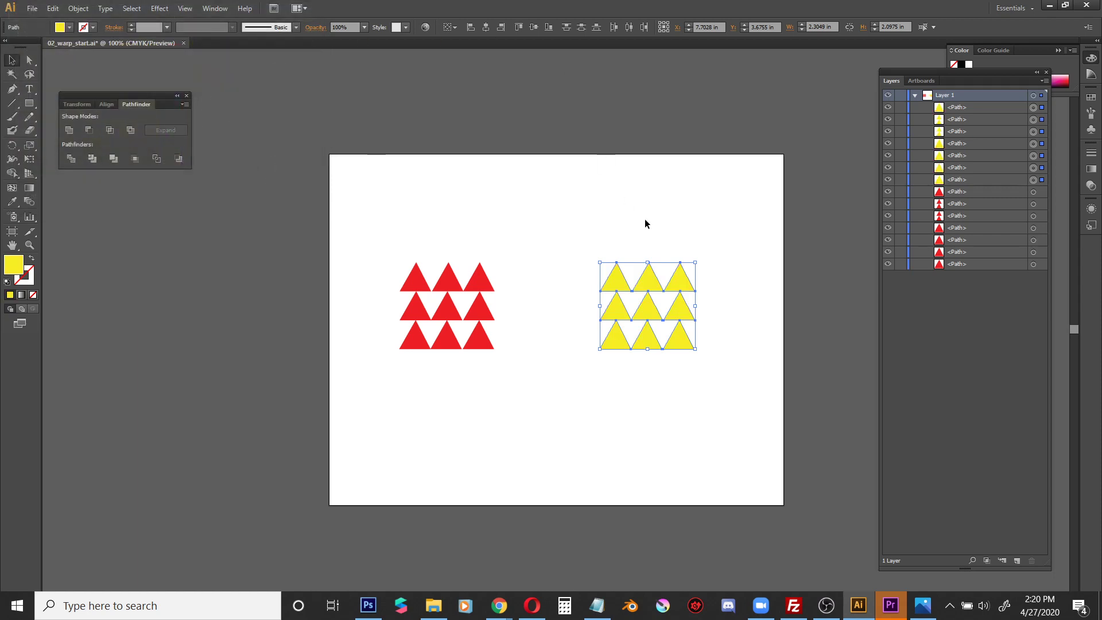
pyautogui.click(651, 182)
# Apply a Wave warp effect with a horizontal bend of 50% and no distortion to the ungrouped red triangles
pyautogui.moveTo(390, 208); pyautogui.dragTo(500, 358)
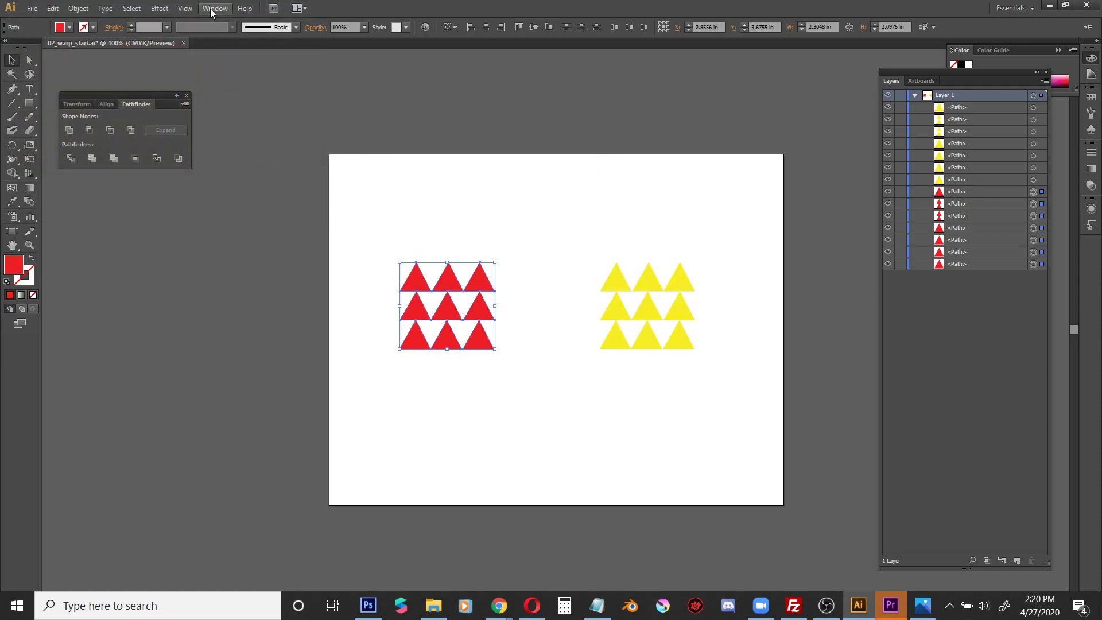
pyautogui.click(158, 8)
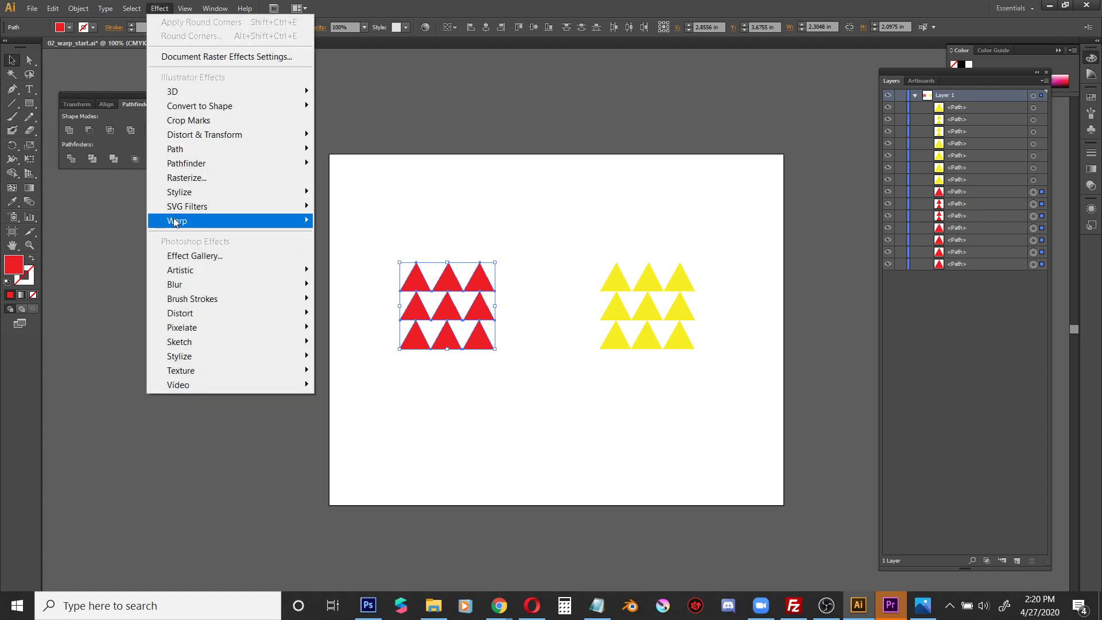
pyautogui.moveTo(175, 222)
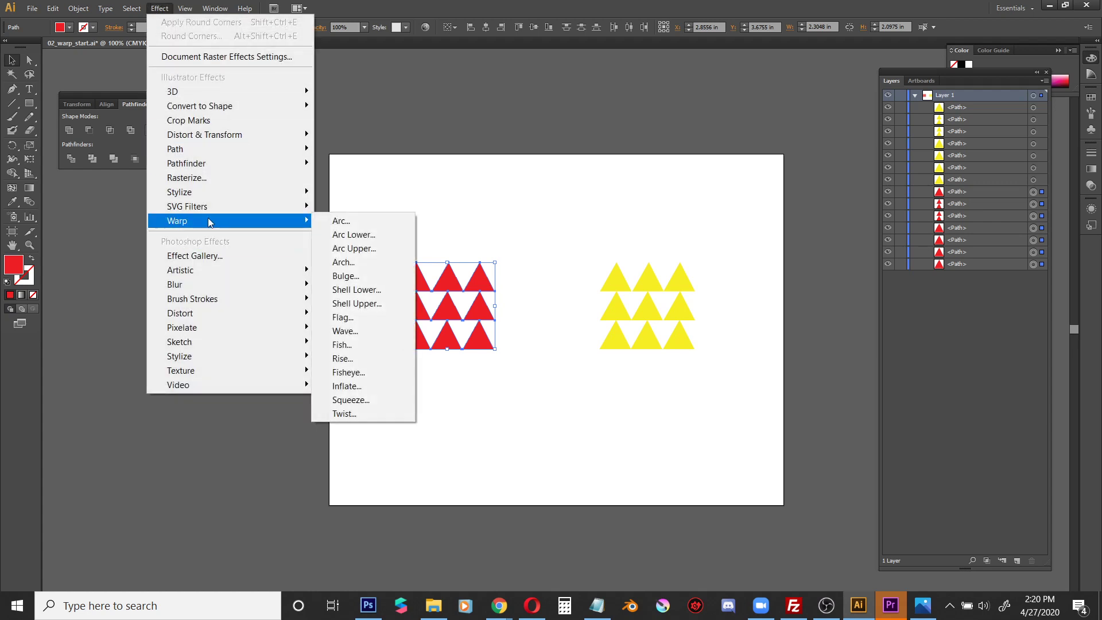
pyautogui.click(341, 221)
pyautogui.moveTo(605, 69); pyautogui.dragTo(310, 53)
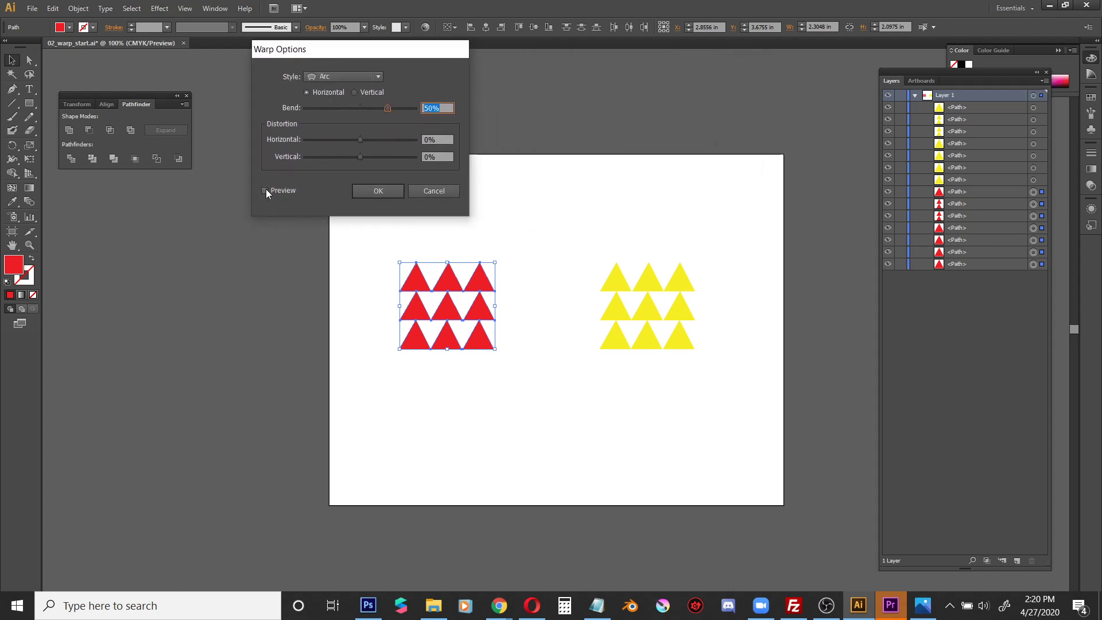
pyautogui.click(265, 191)
pyautogui.click(343, 76)
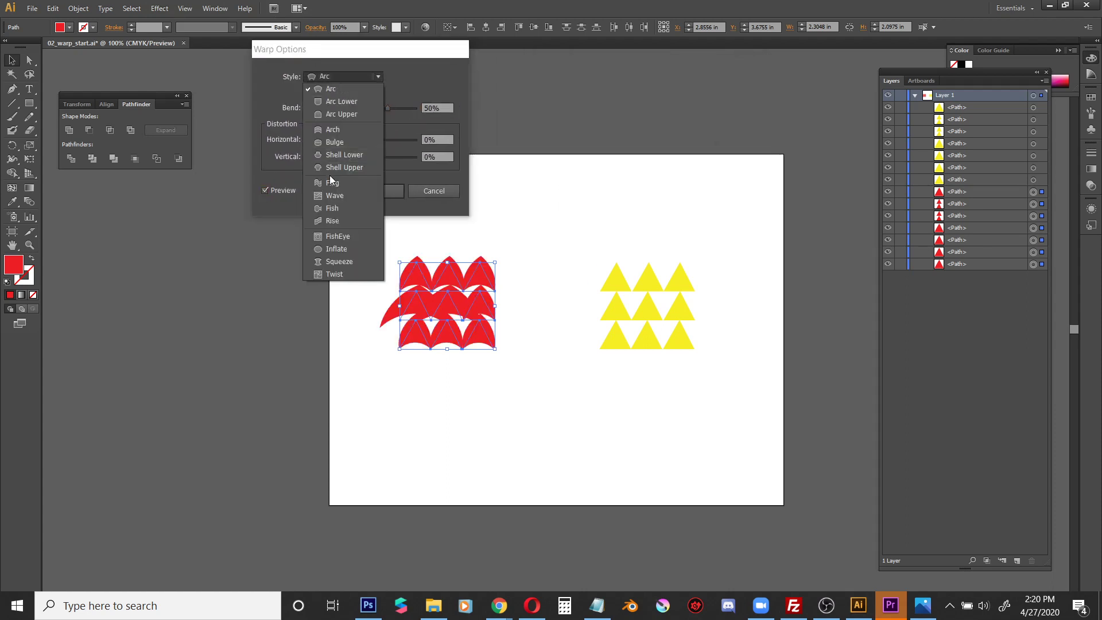
pyautogui.click(331, 195)
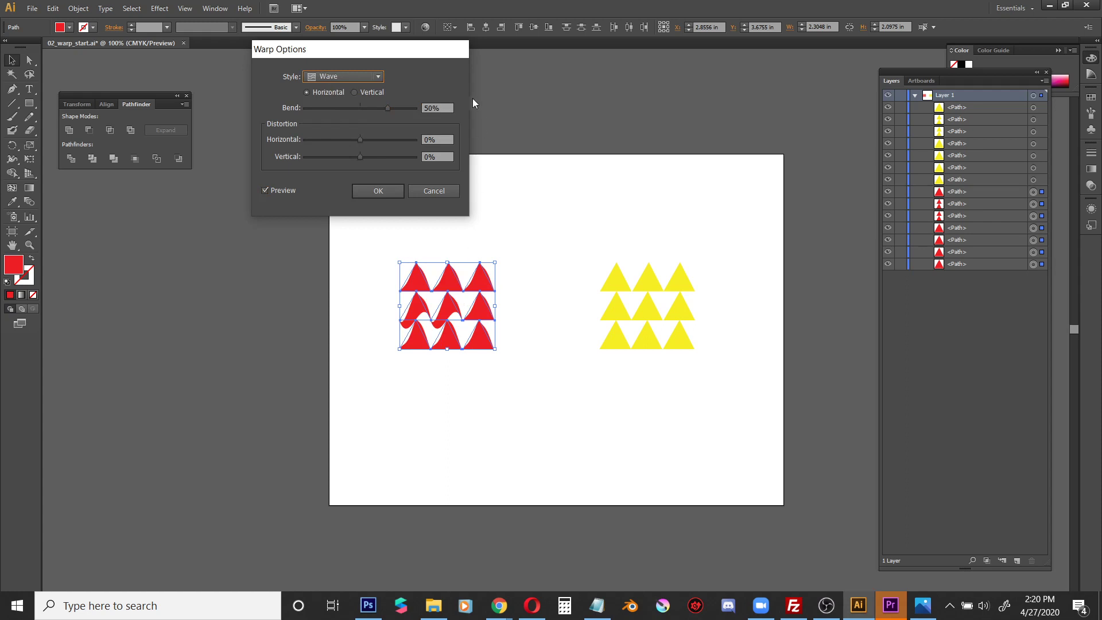
pyautogui.click(394, 192)
# Select all the yellow triangles and combine them with the Pathfinder Unite operation
pyautogui.moveTo(577, 243); pyautogui.dragTo(715, 390)
pyautogui.moveTo(175, 98); pyautogui.dragTo(707, 85)
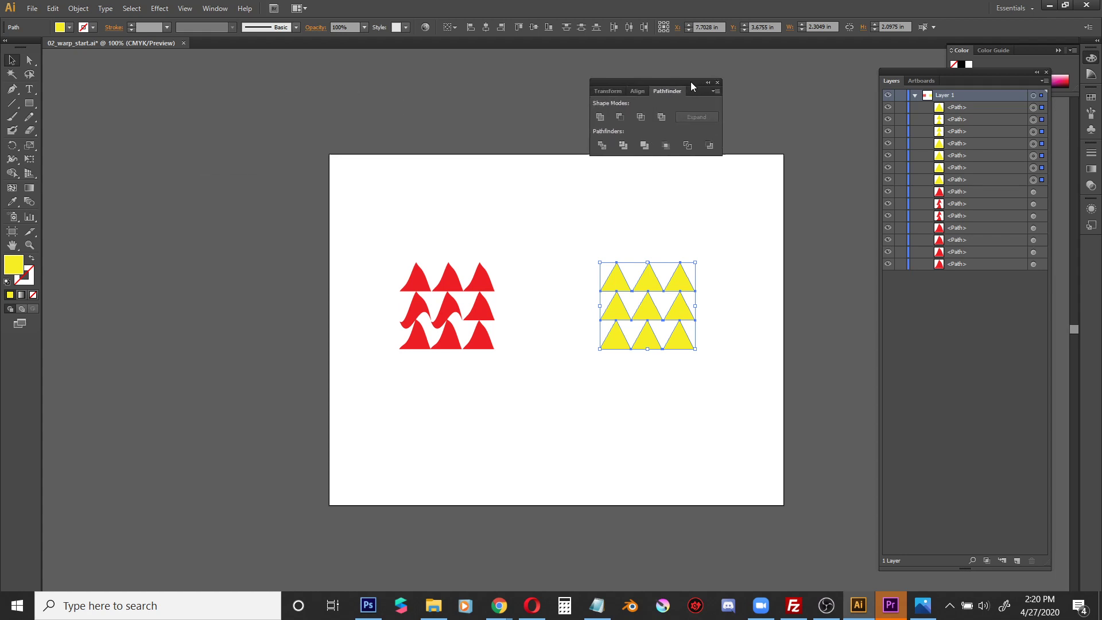
pyautogui.click(602, 117)
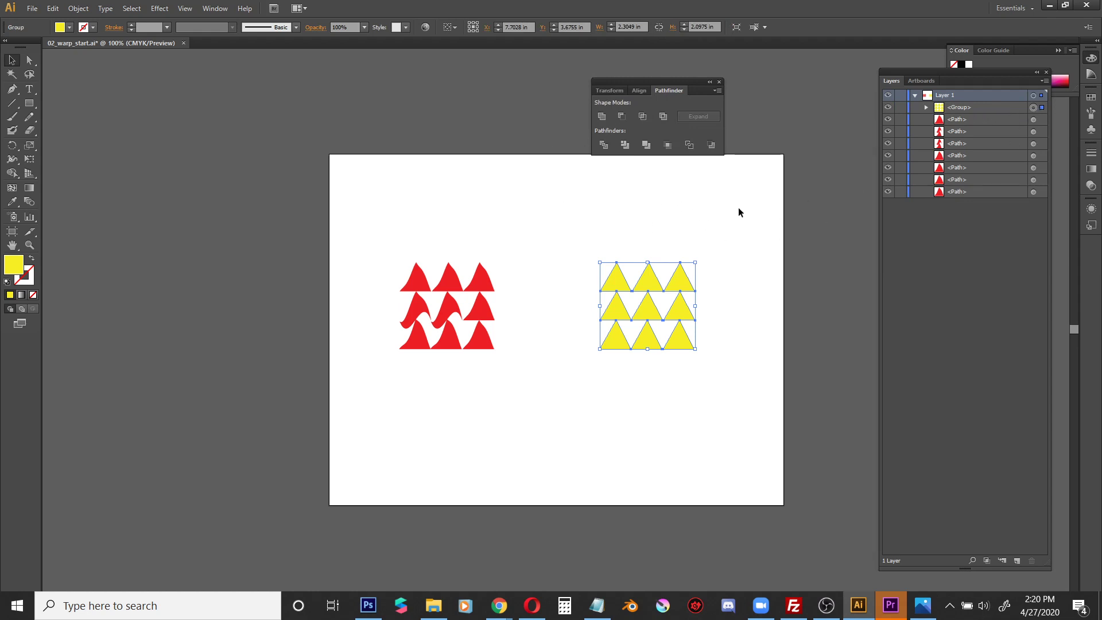
# Apply a Wave warp effect with a 50% horizontal bend to the united yellow triangles and deselect them
pyautogui.click(164, 9)
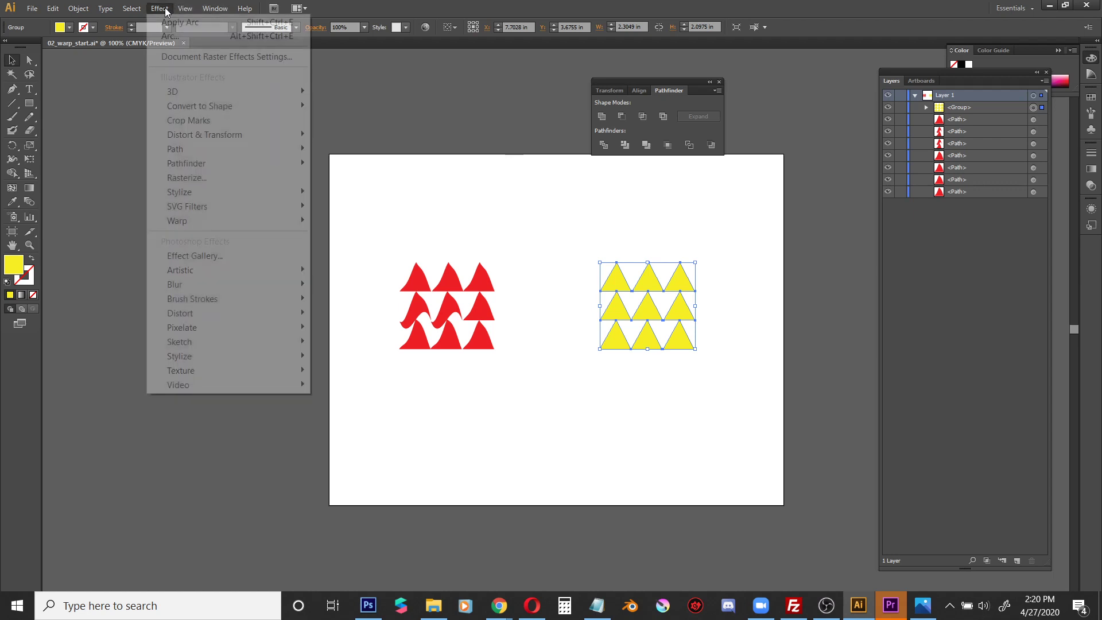
pyautogui.moveTo(295, 221)
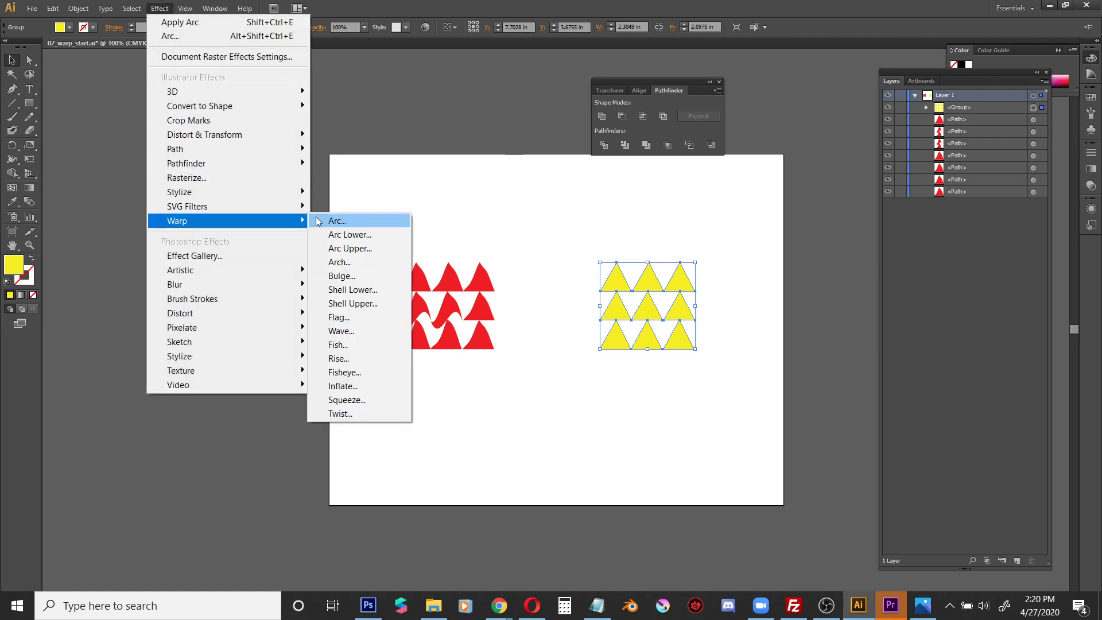
pyautogui.click(359, 330)
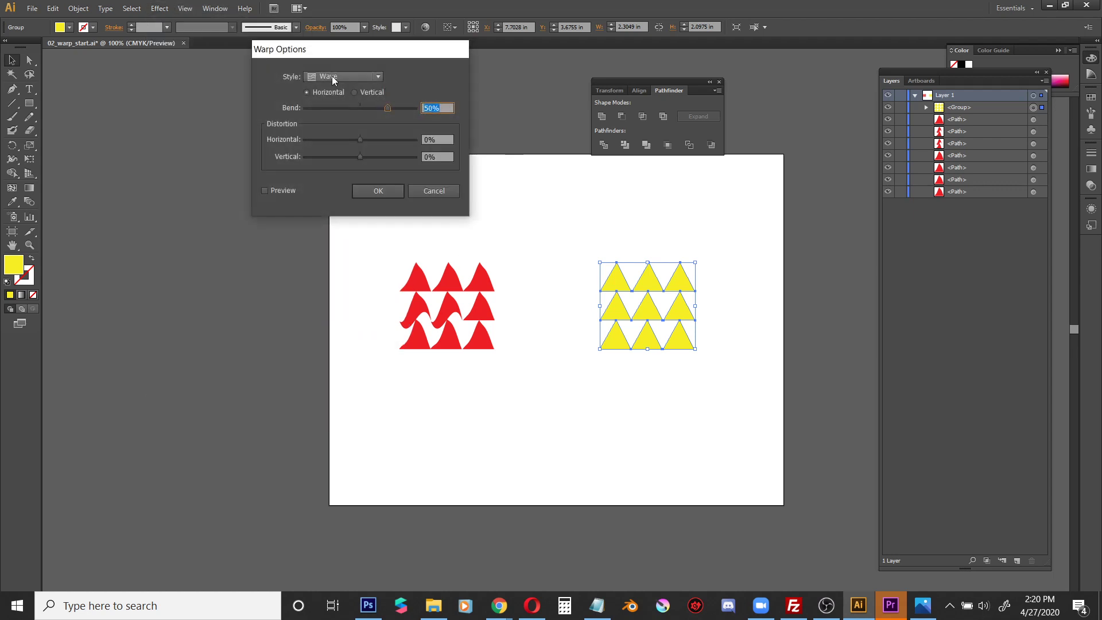
pyautogui.click(264, 191)
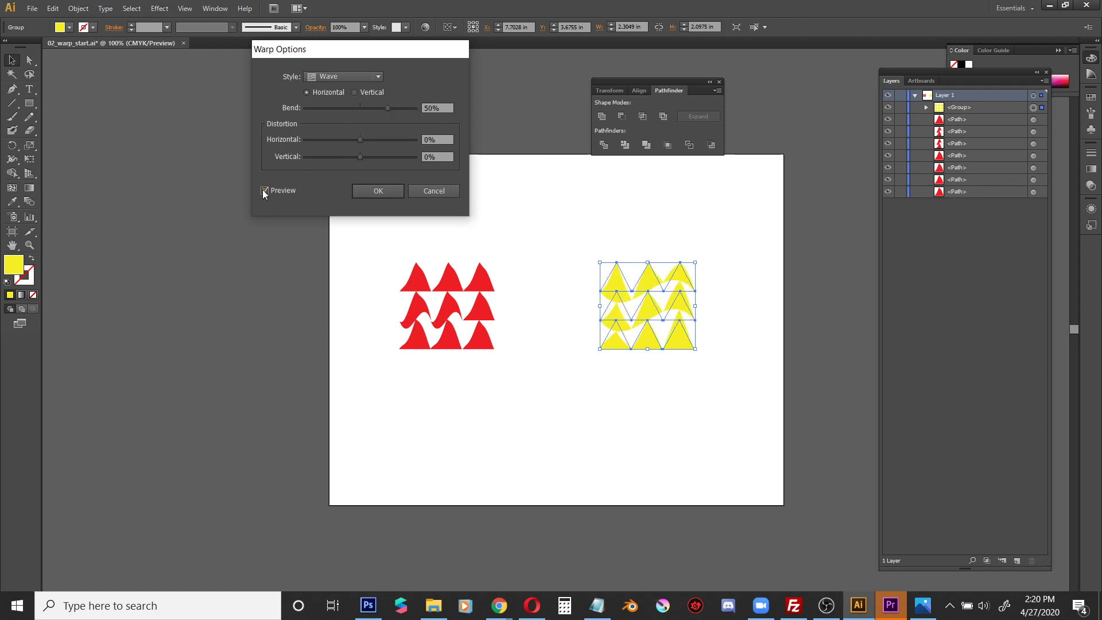
pyautogui.click(375, 190)
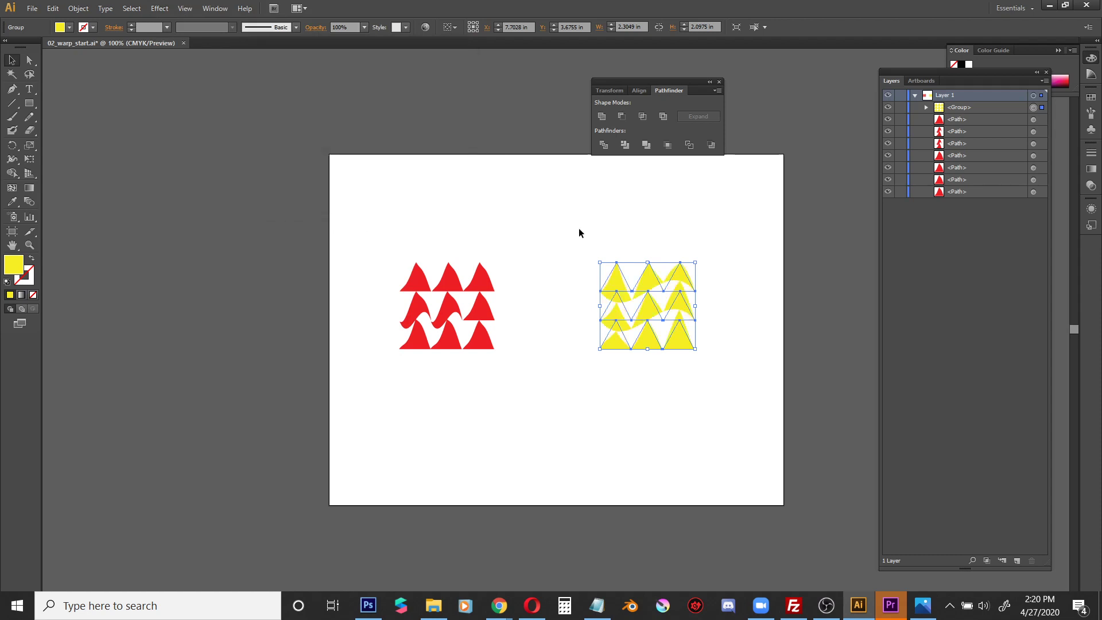
pyautogui.click(649, 240)
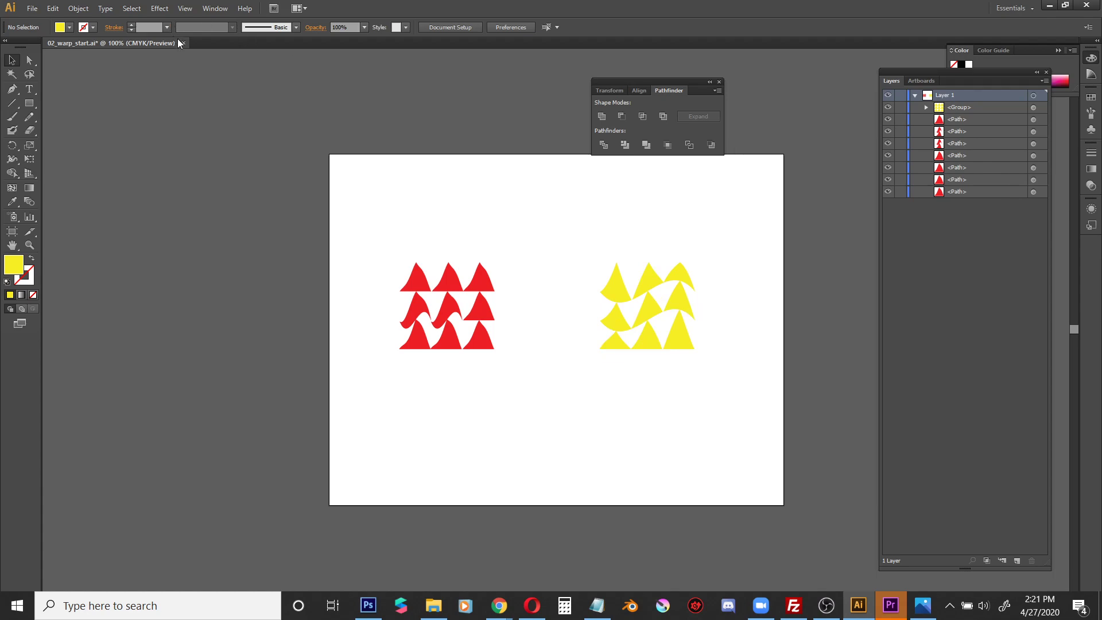
# Open the file 03_Pattern_Make_00_start and close the floating Pathfinder panel
pyautogui.click(33, 8)
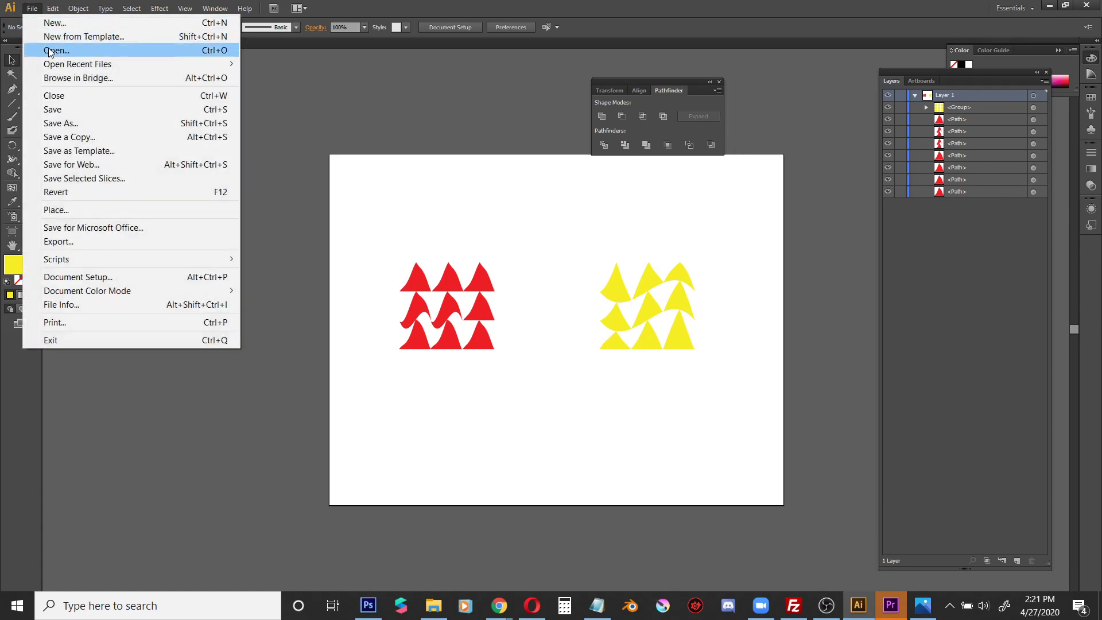
pyautogui.click(57, 51)
pyautogui.click(237, 124)
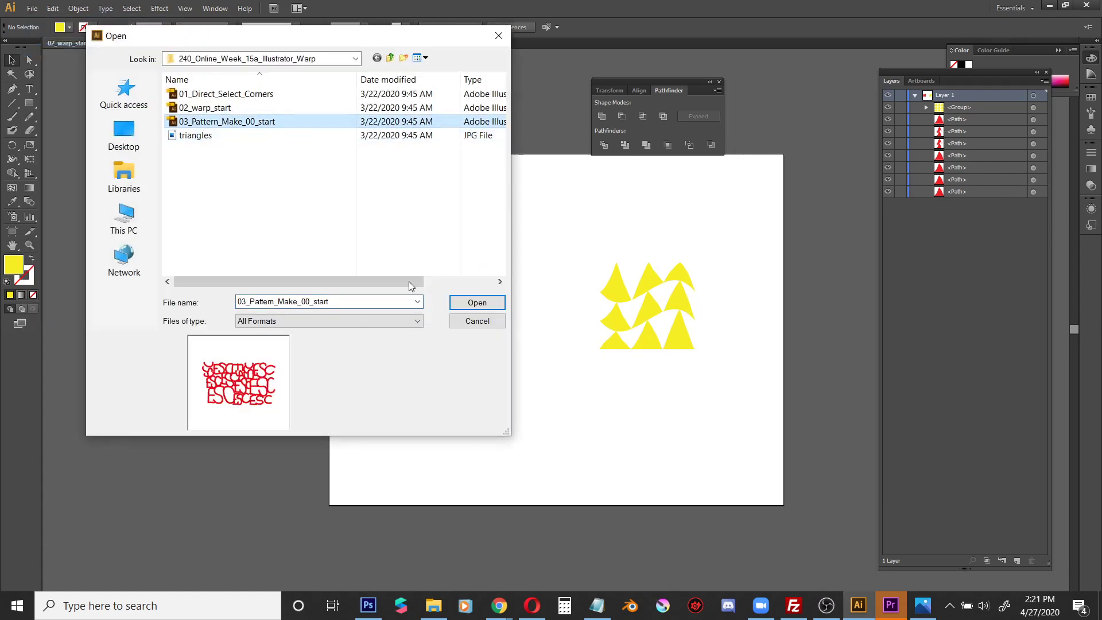
pyautogui.click(474, 302)
pyautogui.click(609, 336)
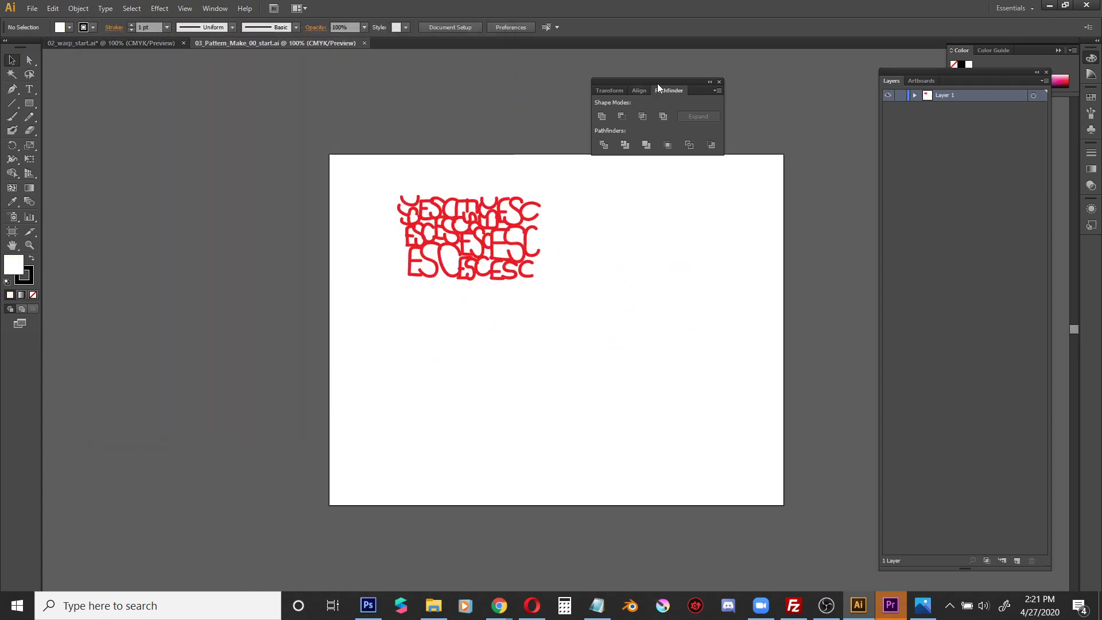
pyautogui.click(720, 82)
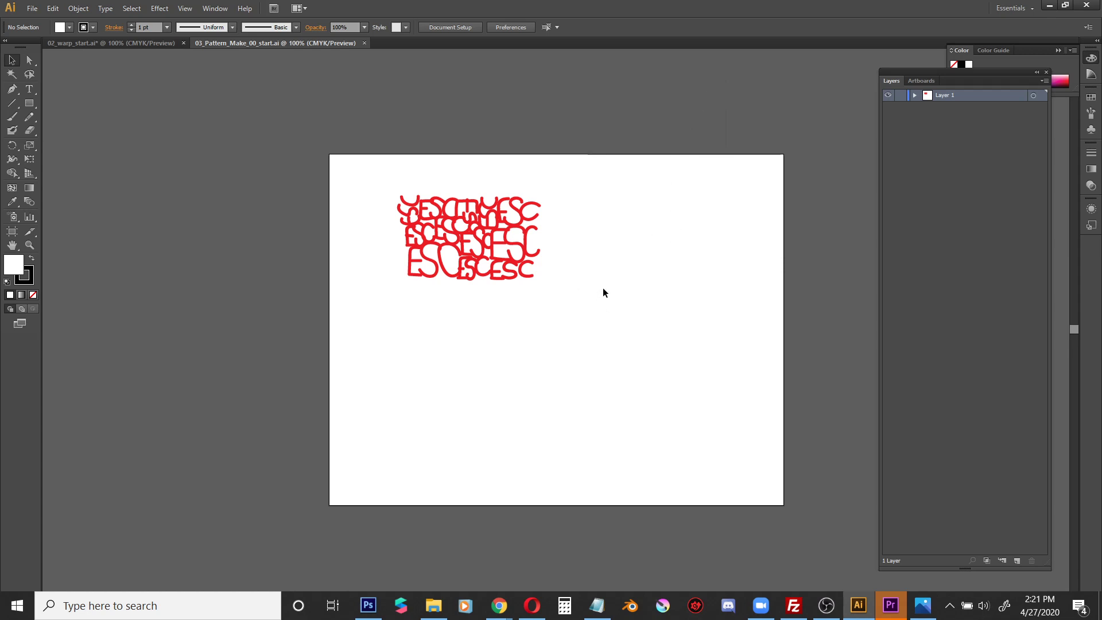
pyautogui.hotkey('alt', 'Tab')
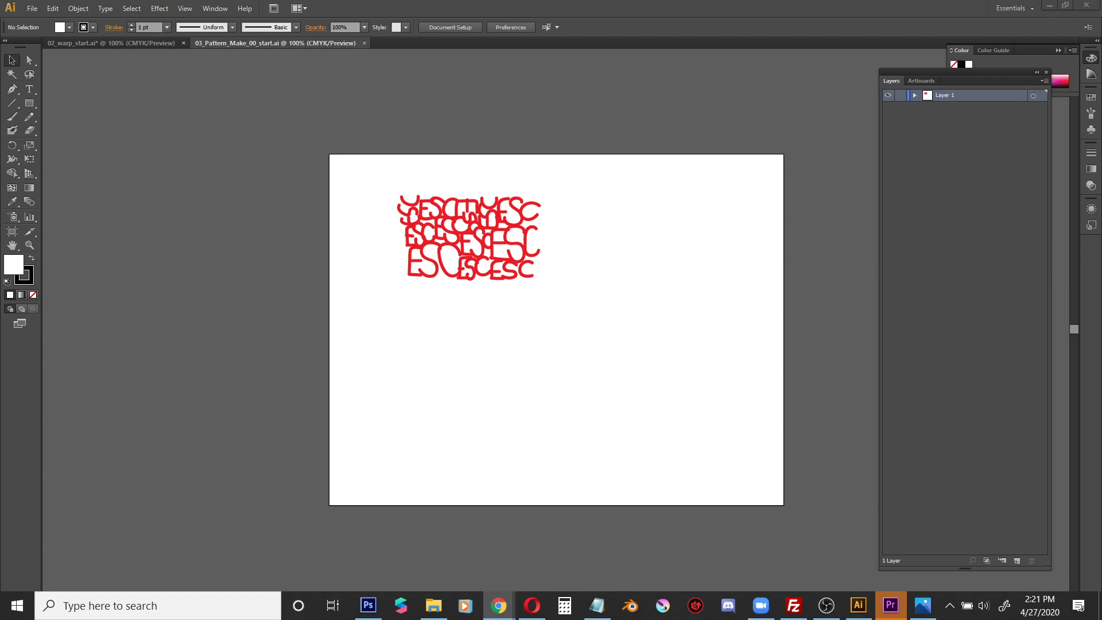
# Switch to Chrome, examine designer handbag image results and previews for repeating logo patterns, and return to Illustrator
pyautogui.hotkey('alt', 'Tab')
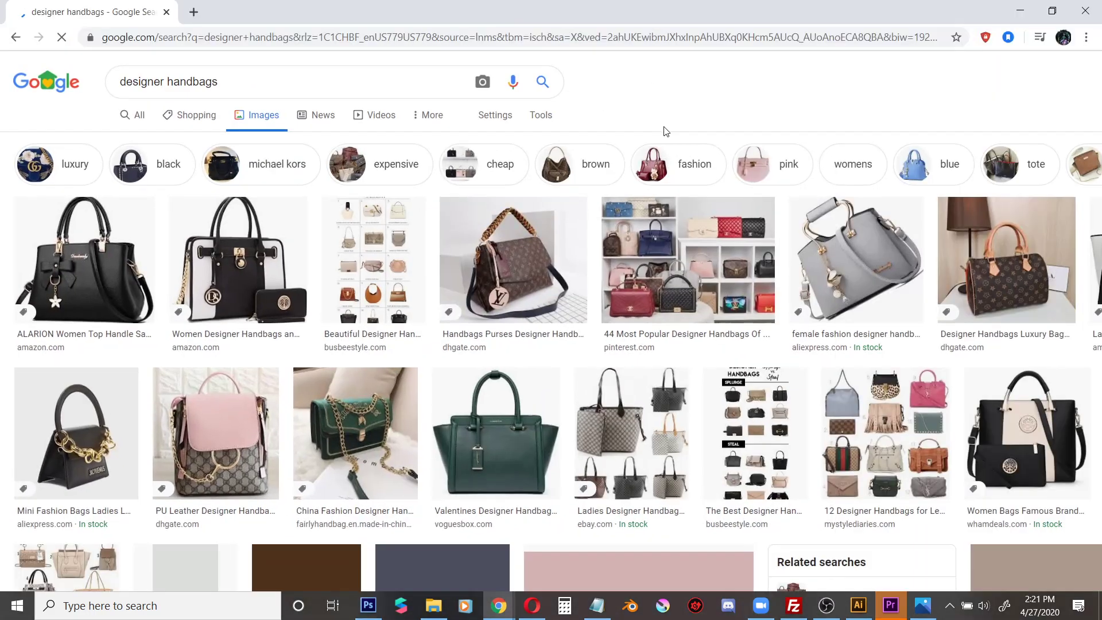
pyautogui.scroll(-3, 497, 268)
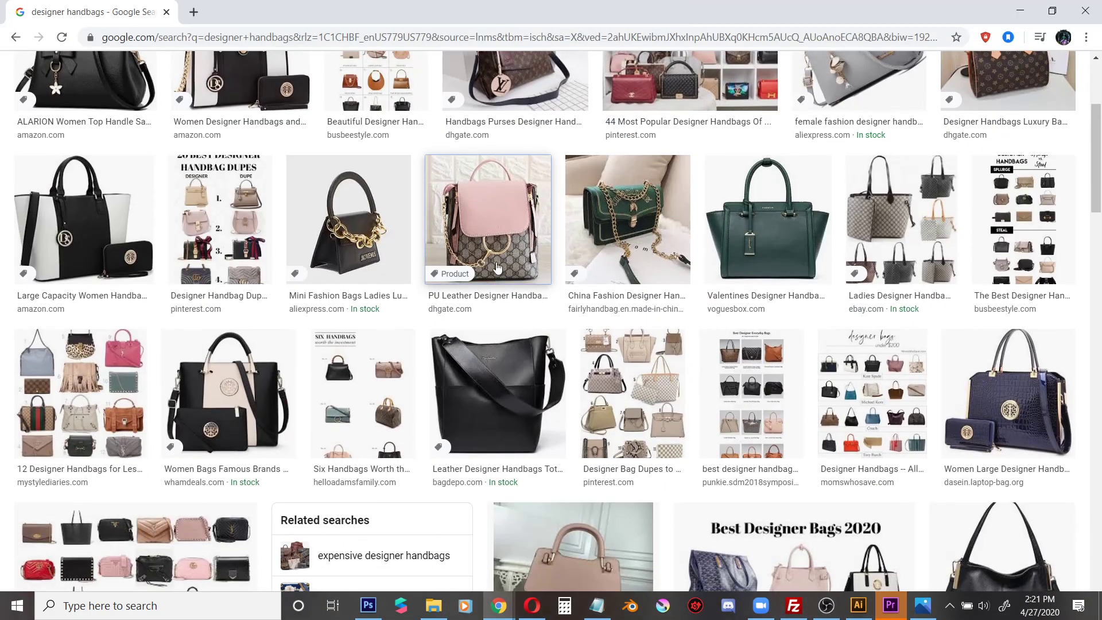
pyautogui.click(497, 267)
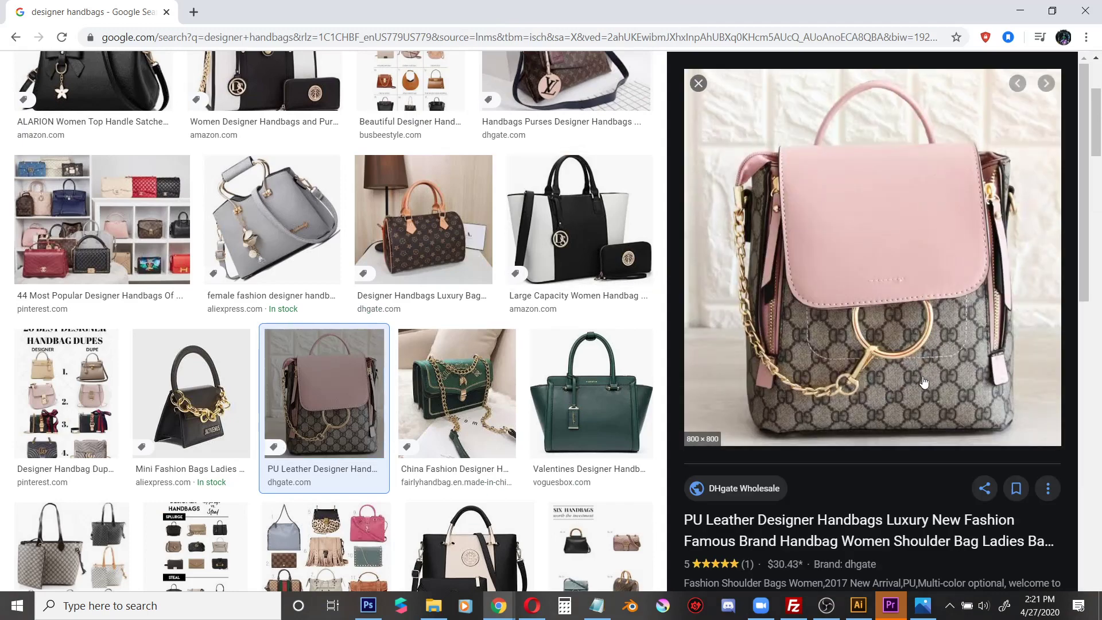
pyautogui.scroll(-9, 388, 329)
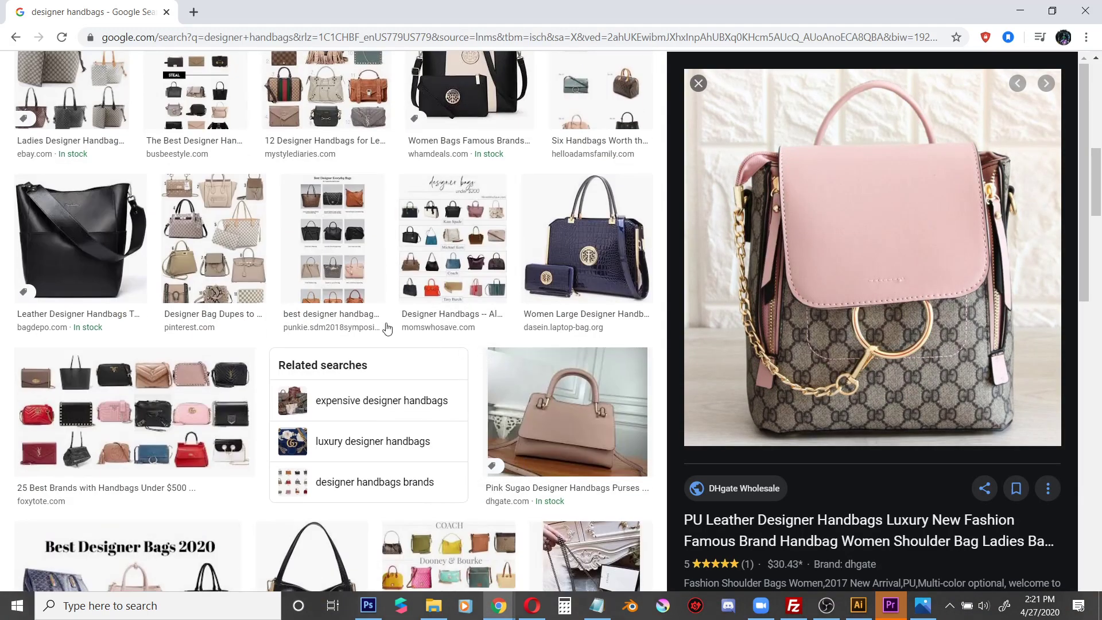
pyautogui.scroll(-6, 401, 316)
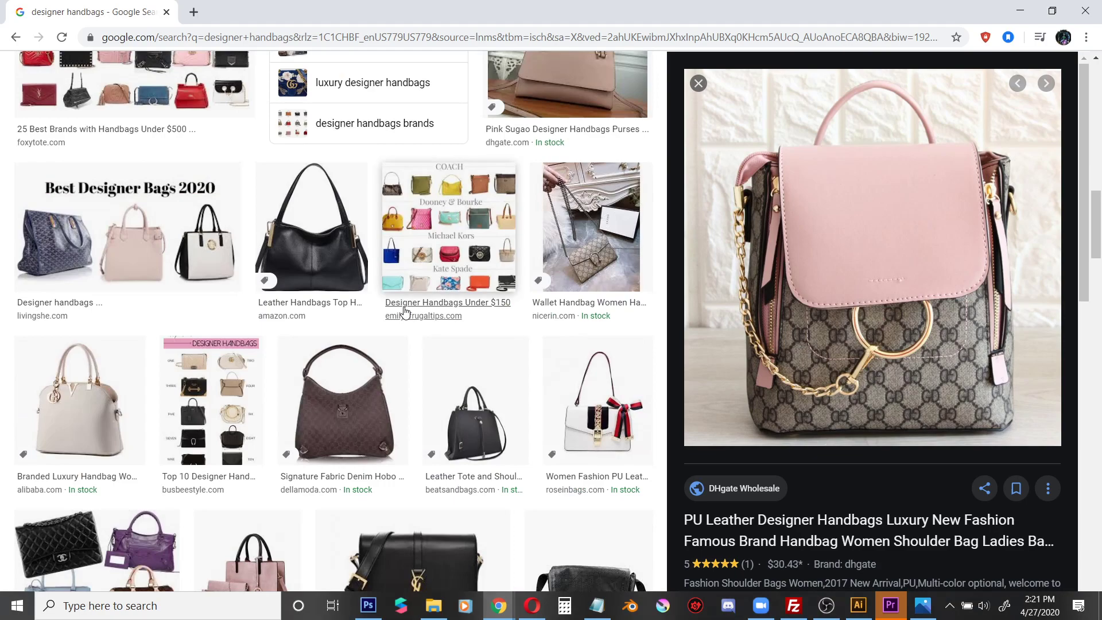
pyautogui.scroll(9, 405, 311)
pyautogui.click(213, 454)
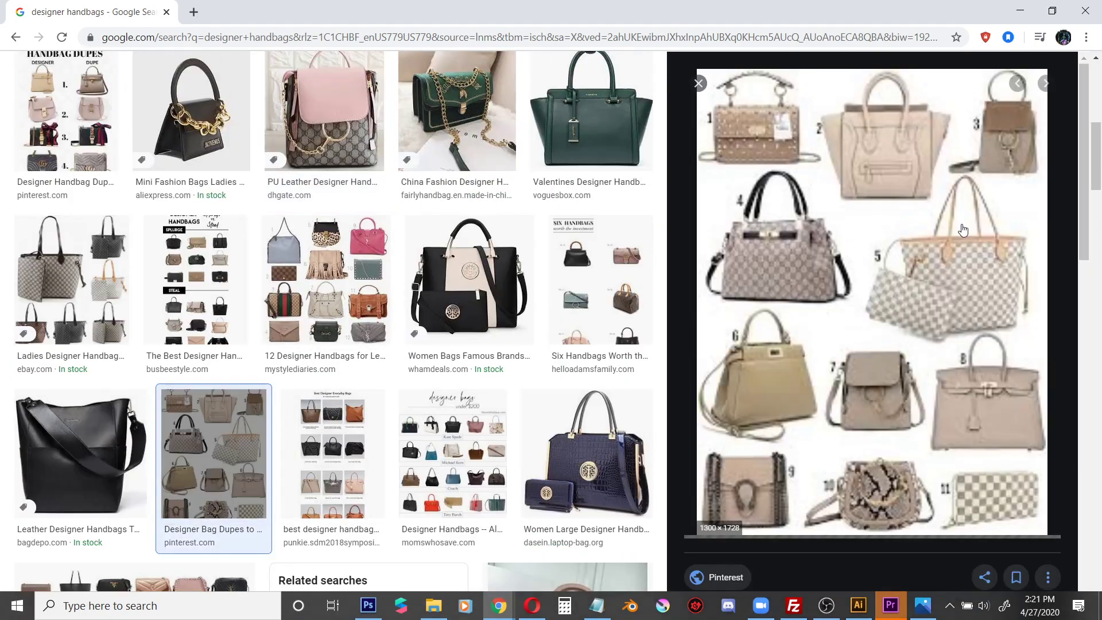
pyautogui.scroll(-3, 527, 255)
pyautogui.scroll(4, 527, 256)
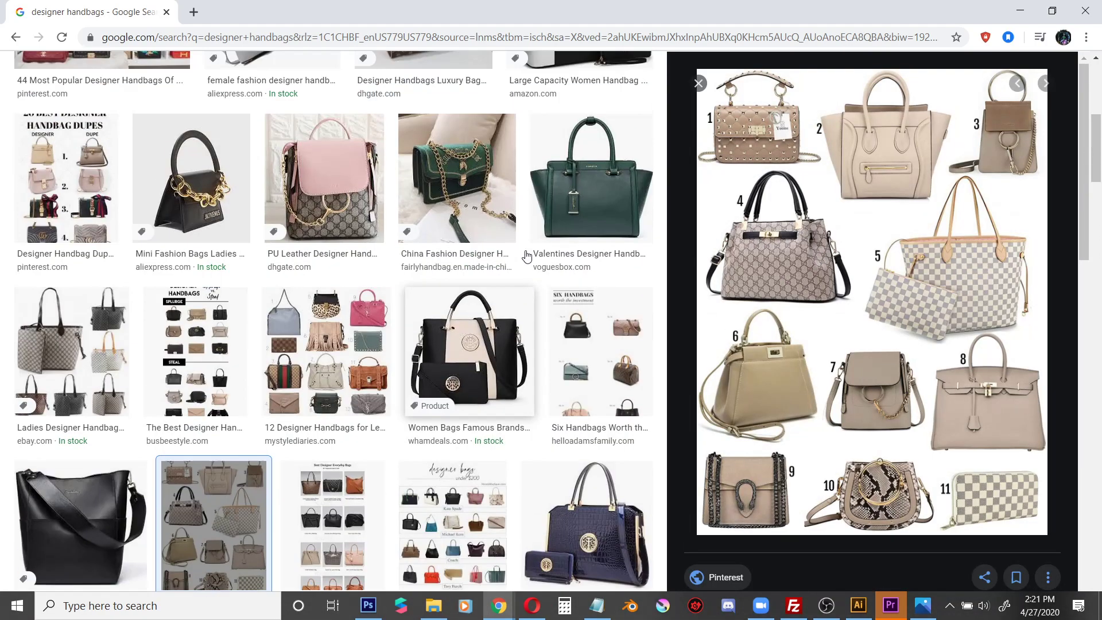
pyautogui.scroll(8, 527, 256)
pyautogui.click(534, 232)
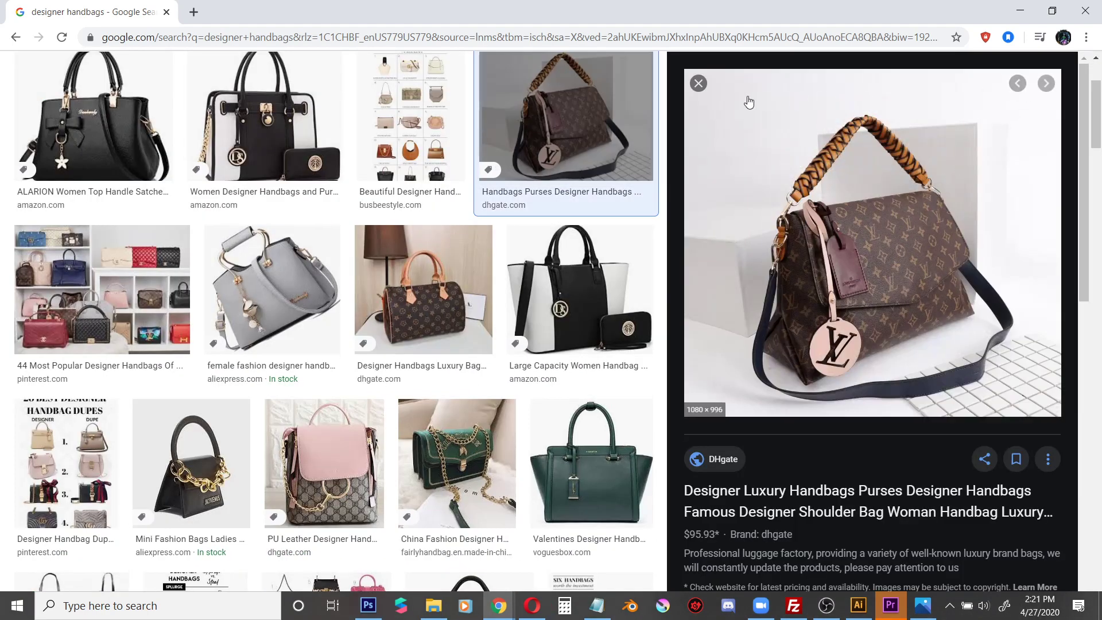
pyautogui.moveTo(583, 14); pyautogui.dragTo(528, 50)
pyautogui.hotkey('alt', 'Tab')
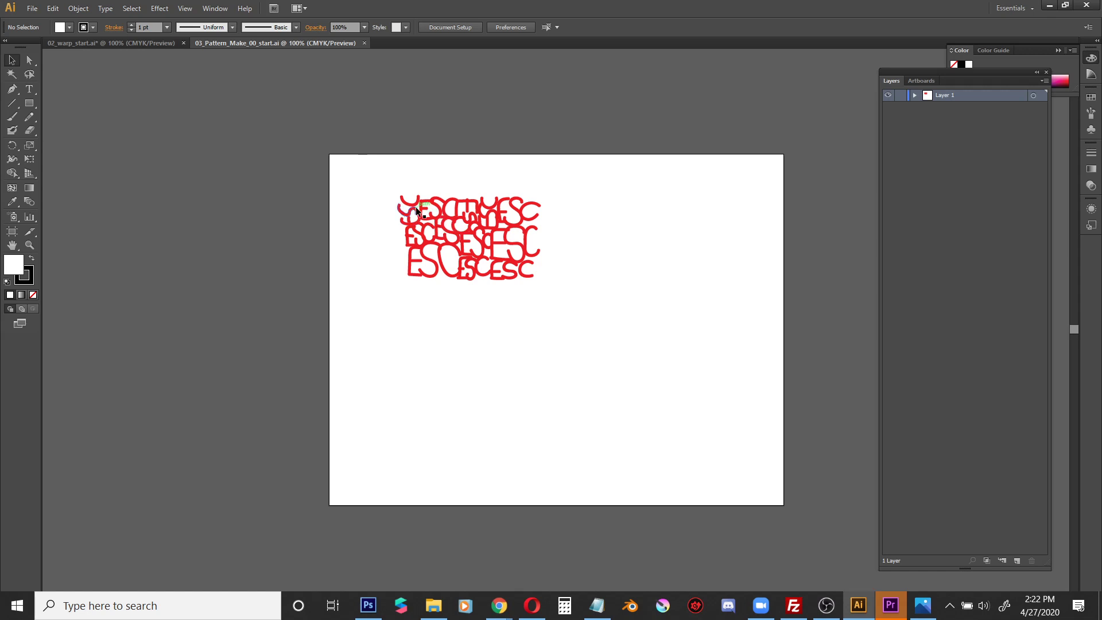
# Expand Layer 1 and its clip group, hiding and reshowing the group to check which artwork it holds
pyautogui.moveTo(382, 191); pyautogui.dragTo(606, 332)
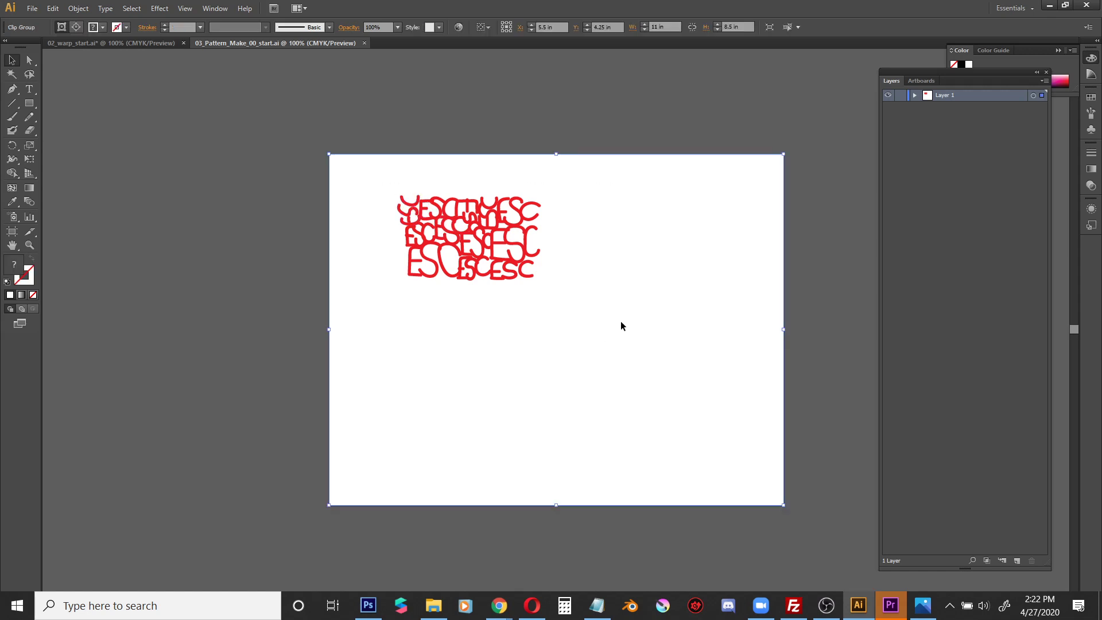
pyautogui.click(915, 95)
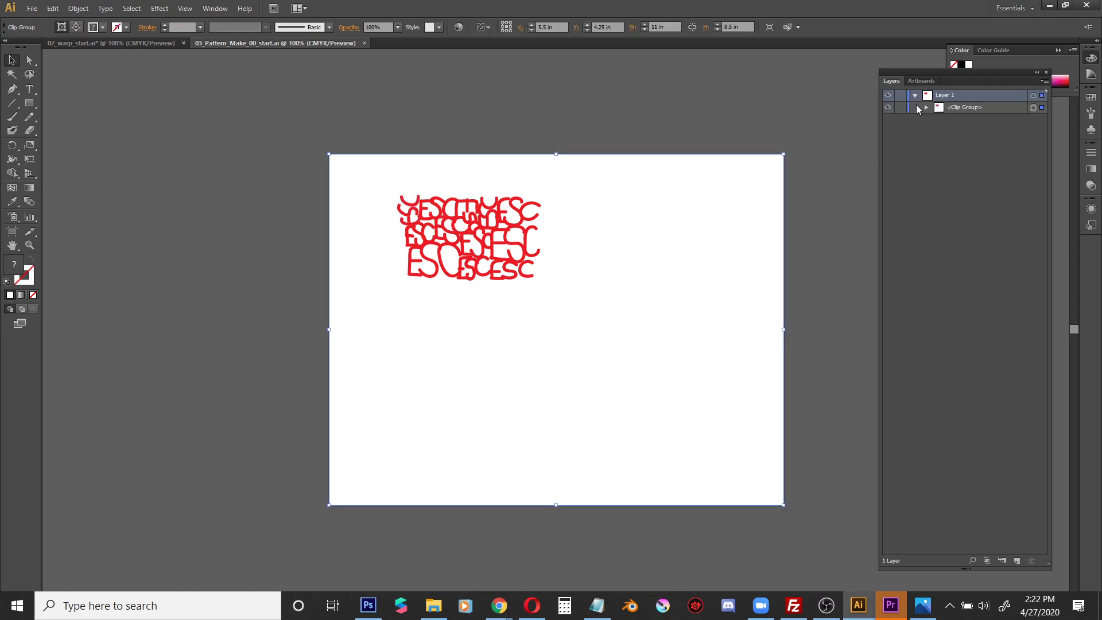
pyautogui.click(926, 108)
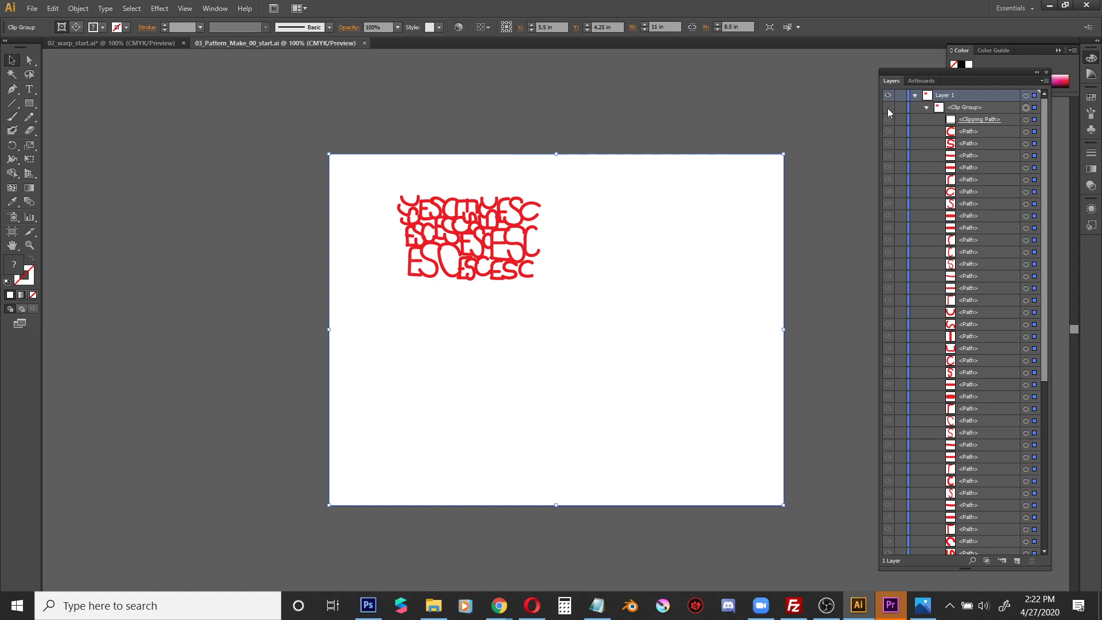
pyautogui.click(889, 111)
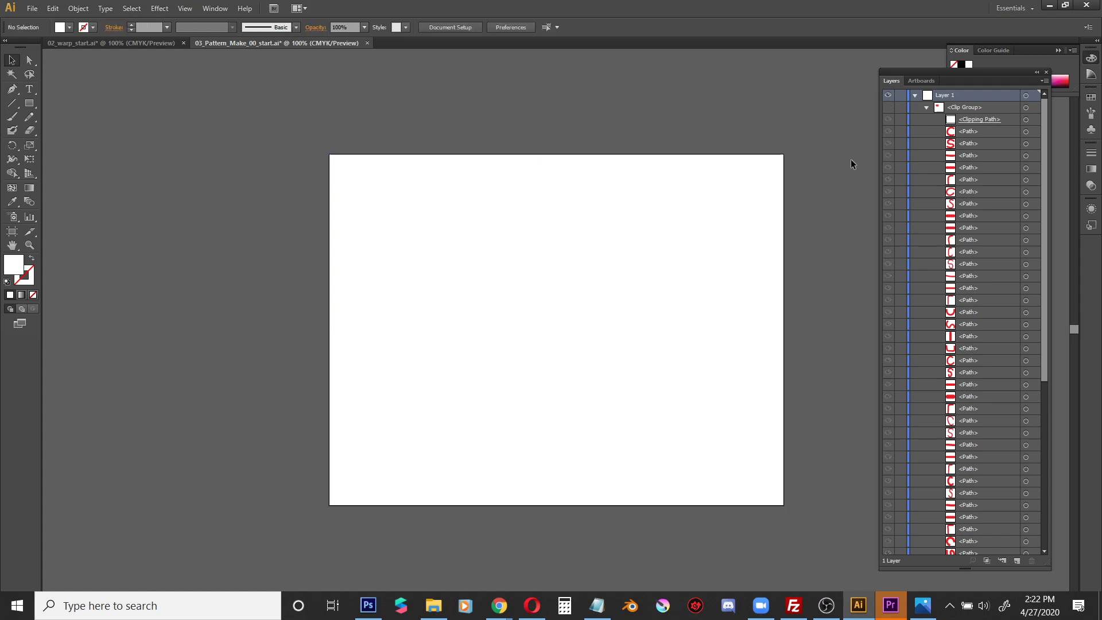
pyautogui.click(889, 110)
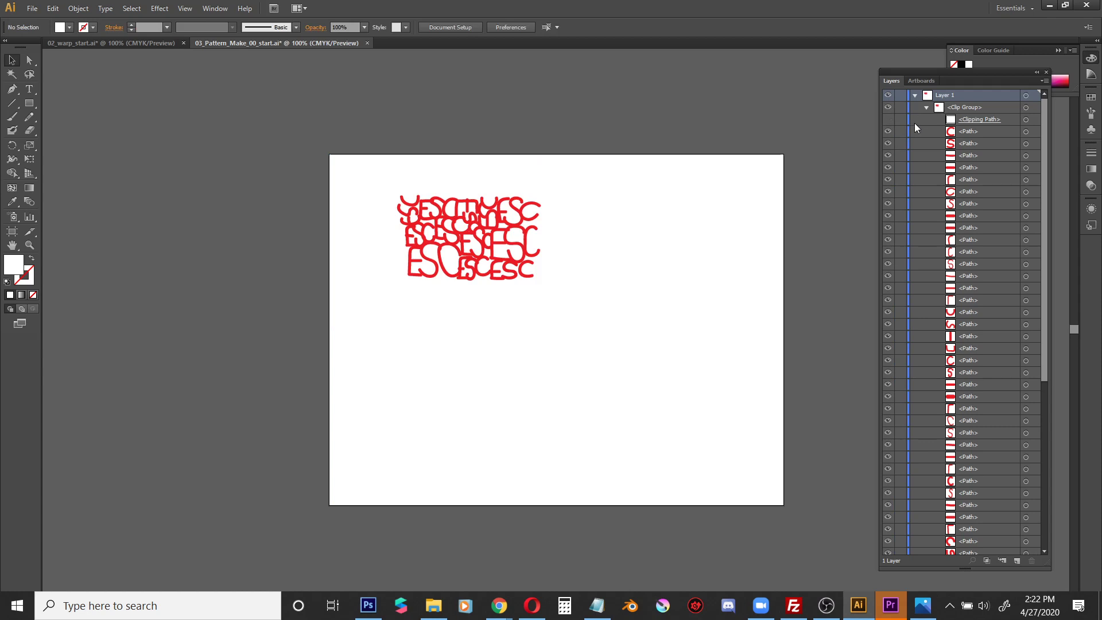
# Select all the red ESC lettering paths without the clipping path and make a new pattern from them
pyautogui.moveTo(394, 176); pyautogui.dragTo(638, 337)
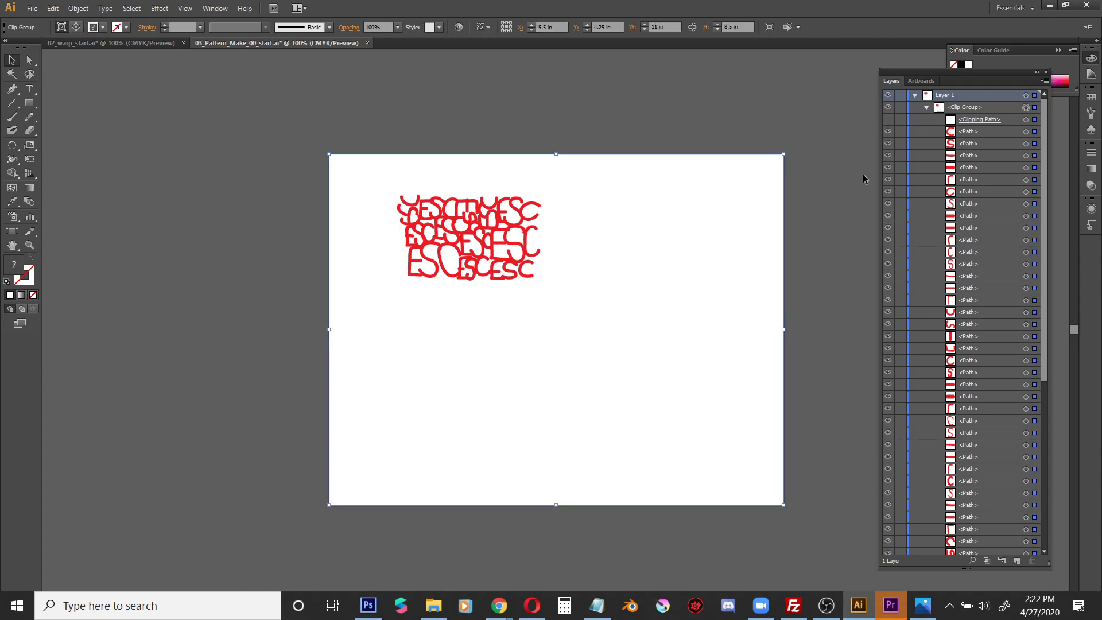
pyautogui.click(888, 123)
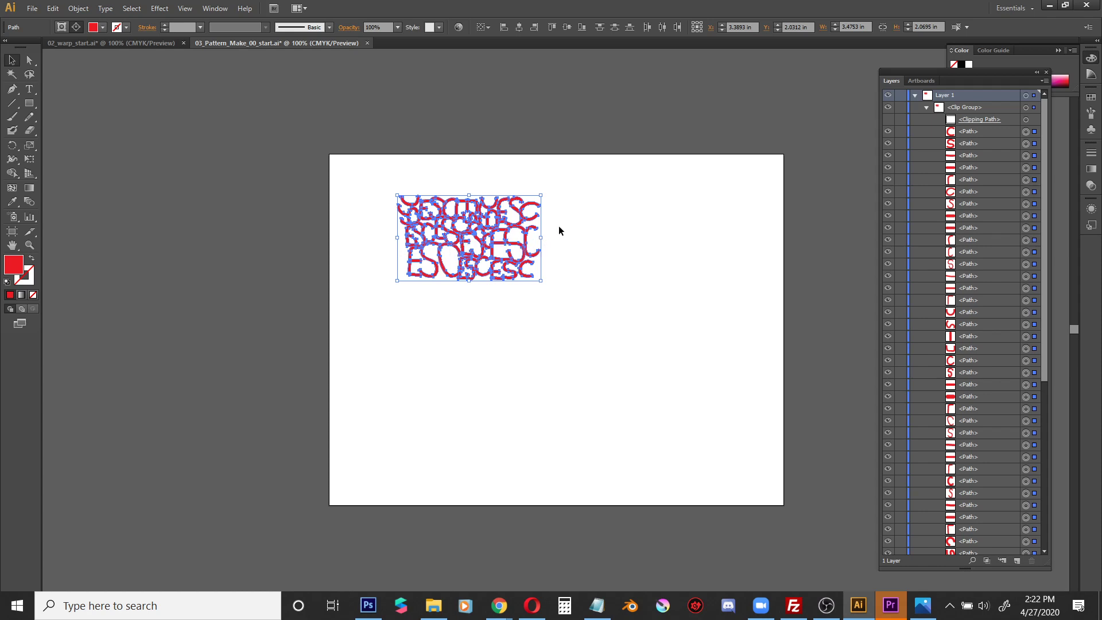
pyautogui.click(90, 12)
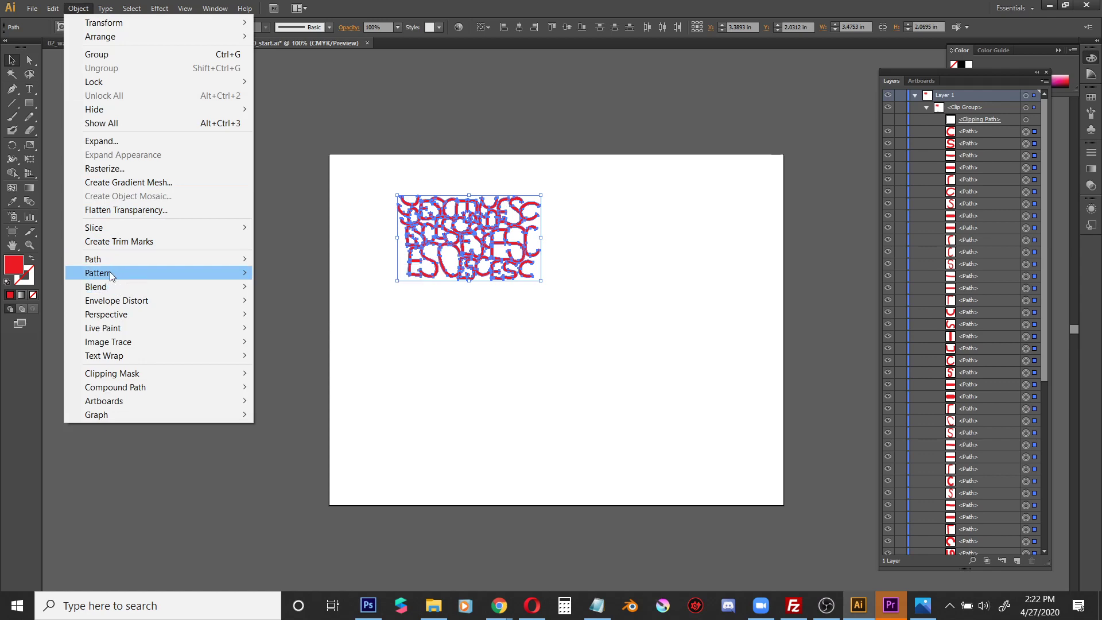
pyautogui.moveTo(153, 272)
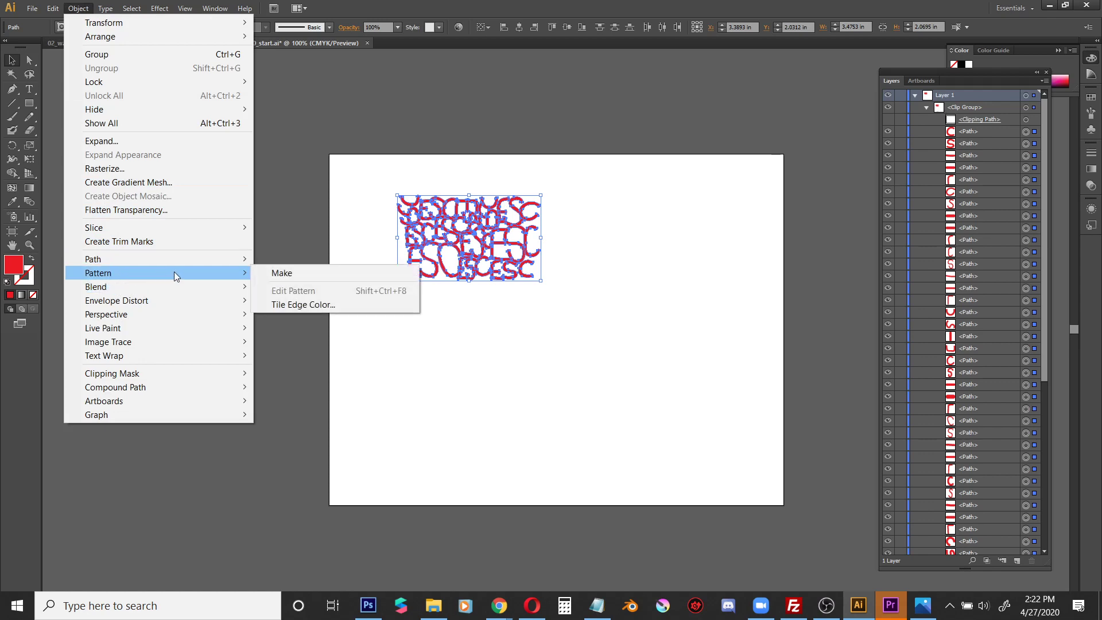
pyautogui.click(291, 278)
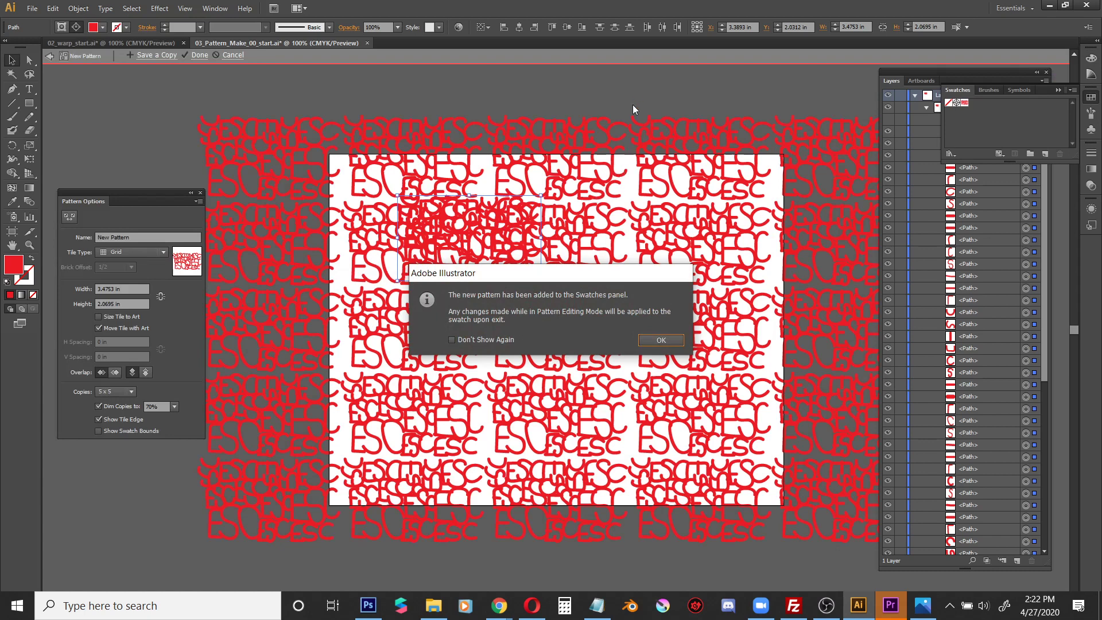
pyautogui.click(647, 339)
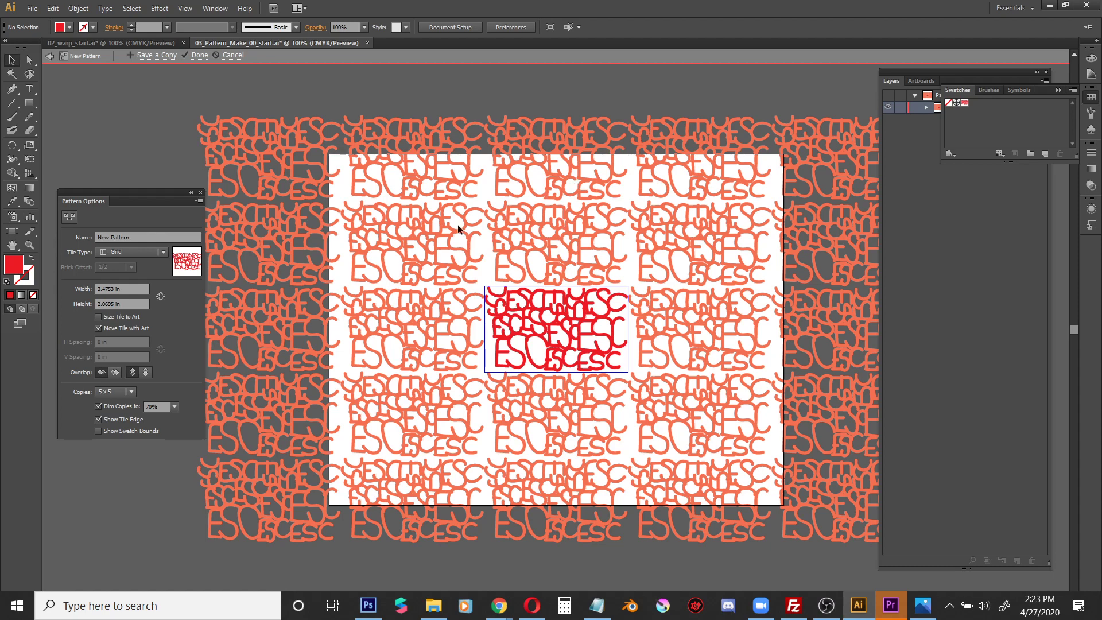
# Try pattern tile widths between 2.5 in and 4.125 in, and set the tile width to 3.125 in
pyautogui.click(123, 289)
pyautogui.write('2')
pyautogui.press('Return')
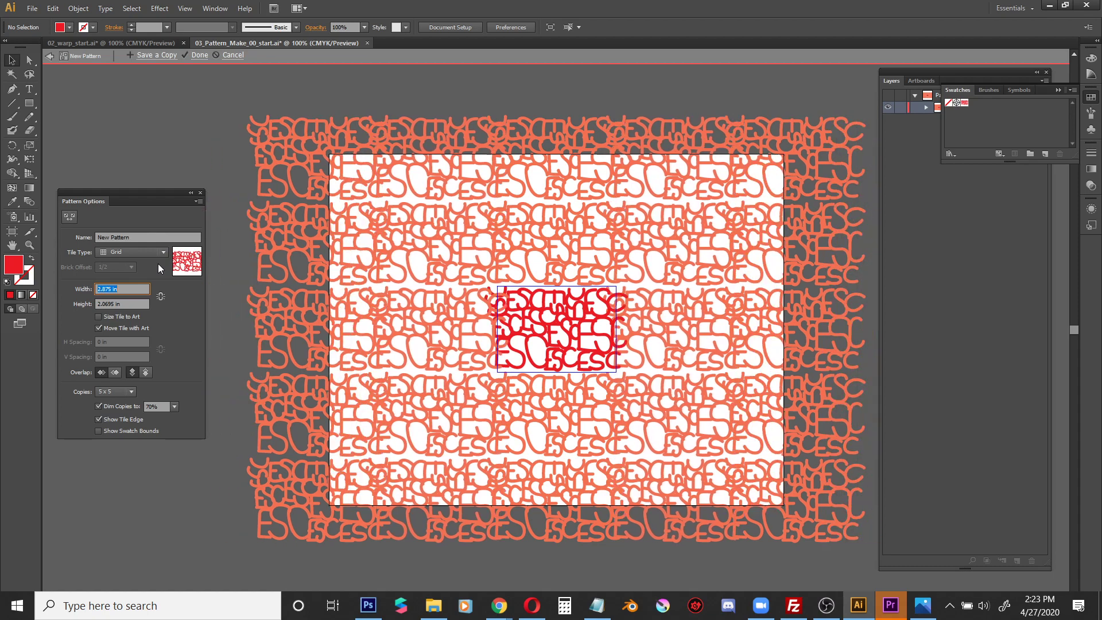
pyautogui.write('3.375')
pyautogui.press('Return')
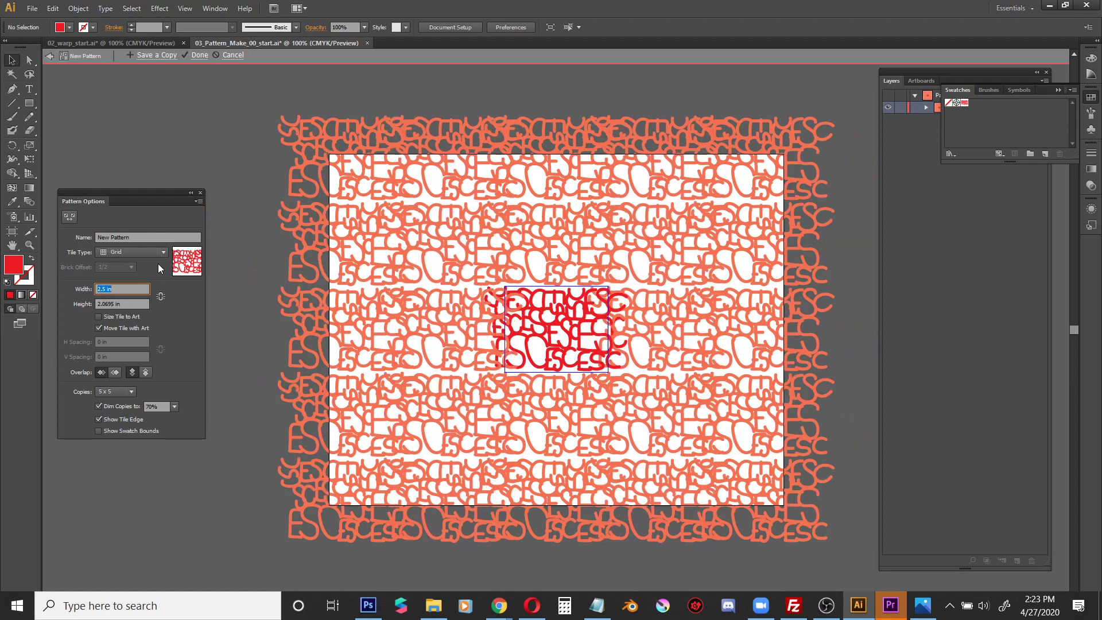
pyautogui.write('4.125')
pyautogui.press('Return')
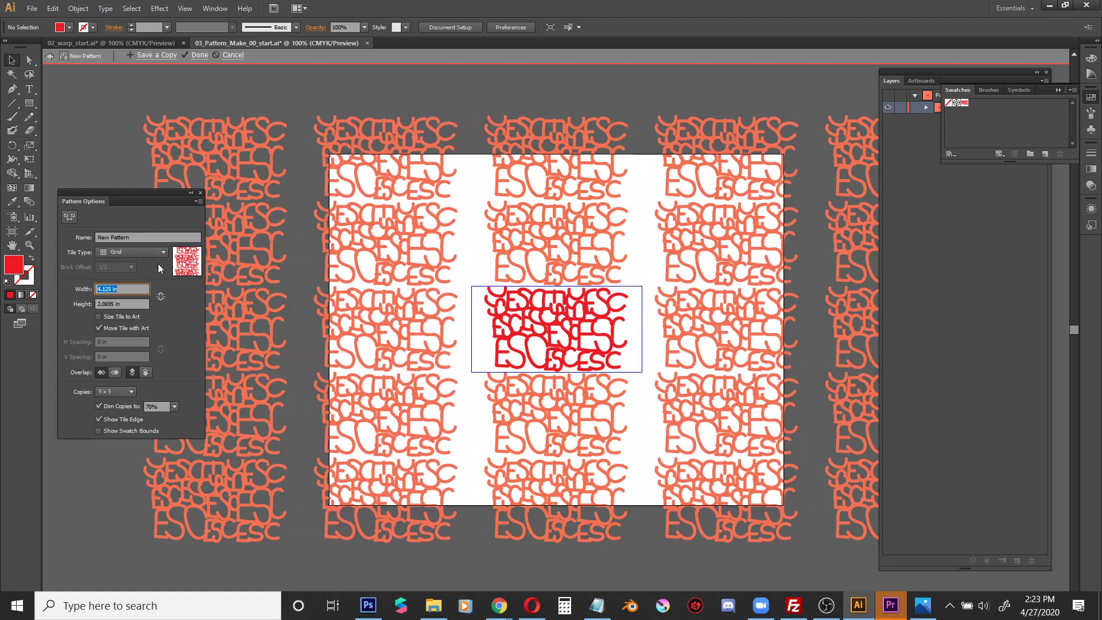
pyautogui.hotkey('ctrl', 'z')
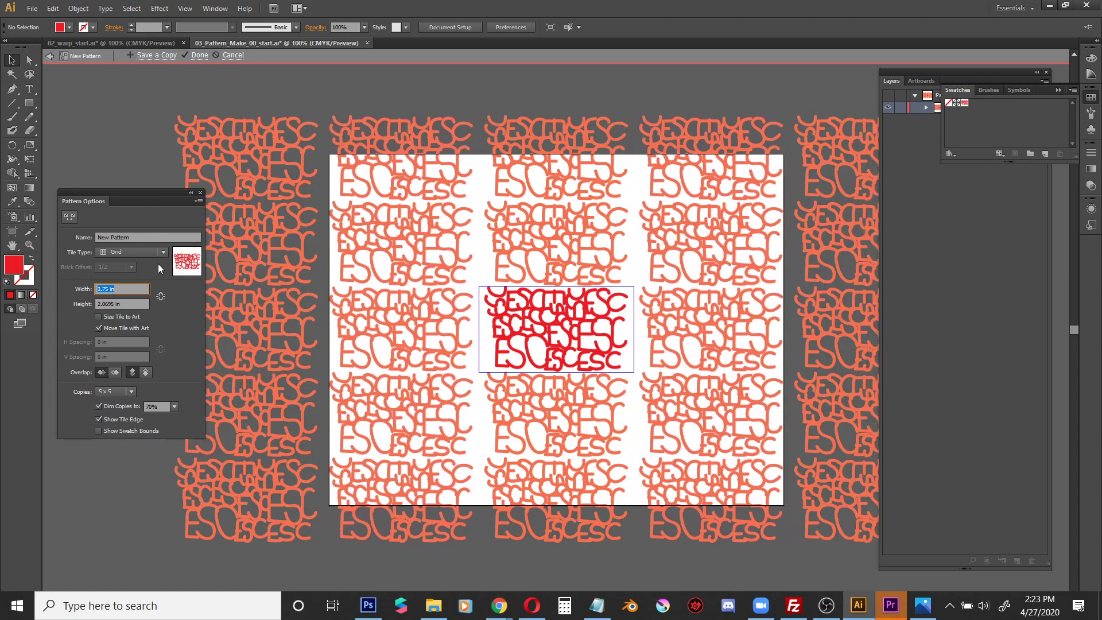
pyautogui.write('3.125')
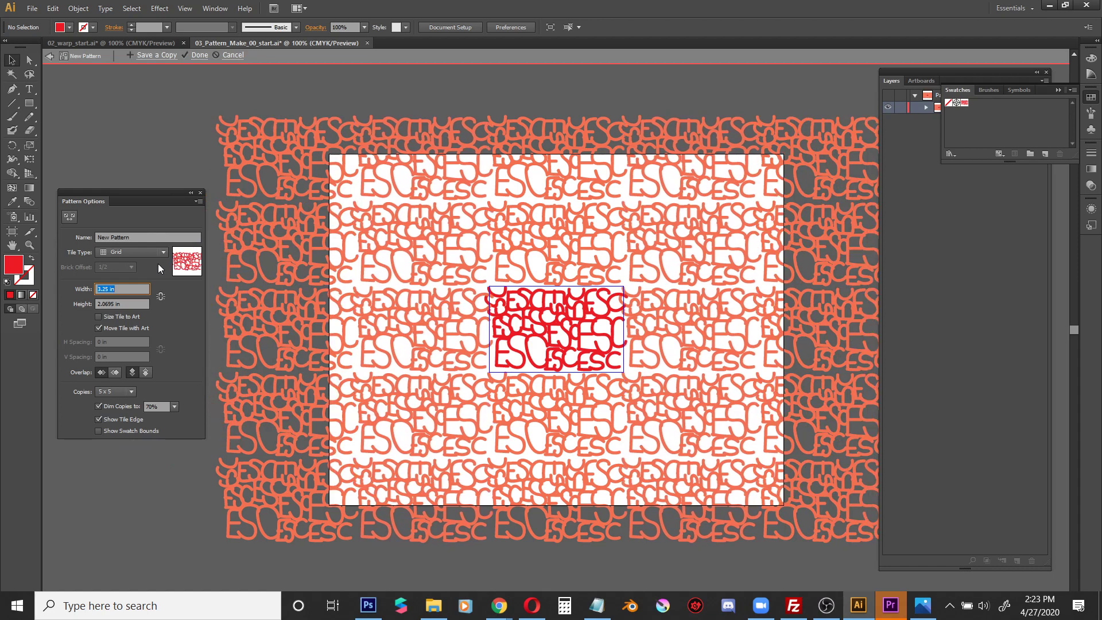
pyautogui.press('Return')
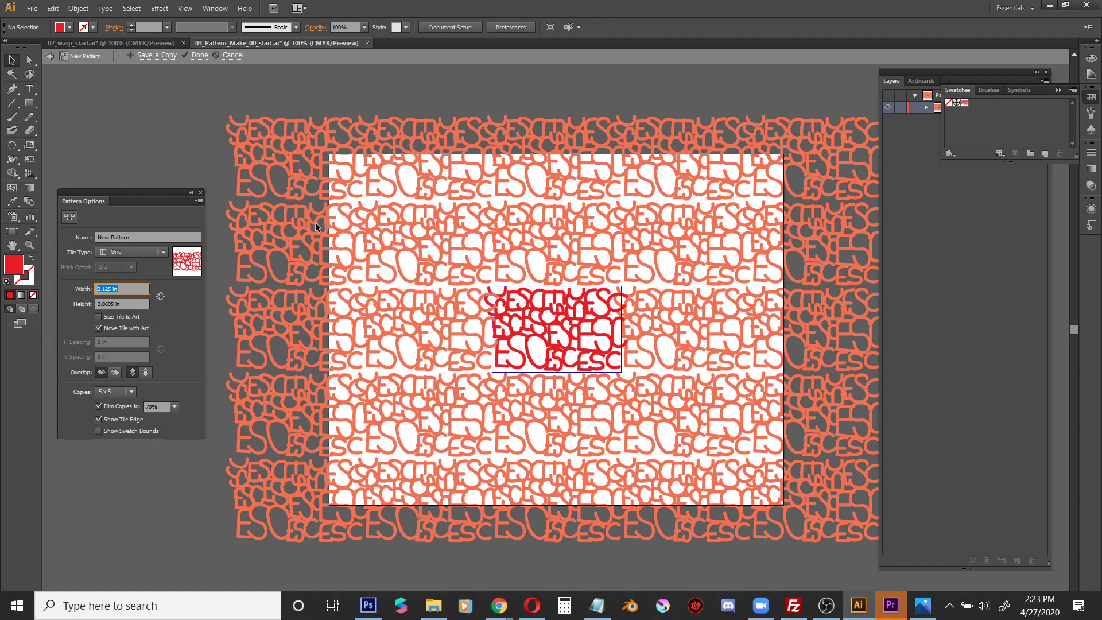
# Try pattern tile heights between 1.875 in and 2.625 in, and set the tile height to 1.875 in
pyautogui.press('Tab')
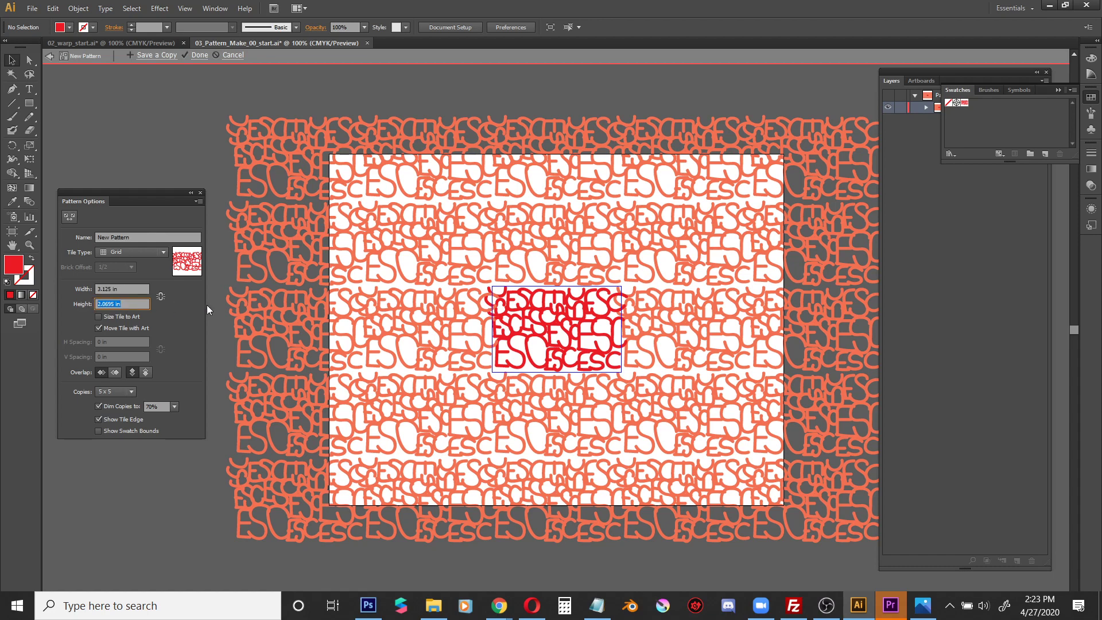
pyautogui.write('3')
pyautogui.press('Return')
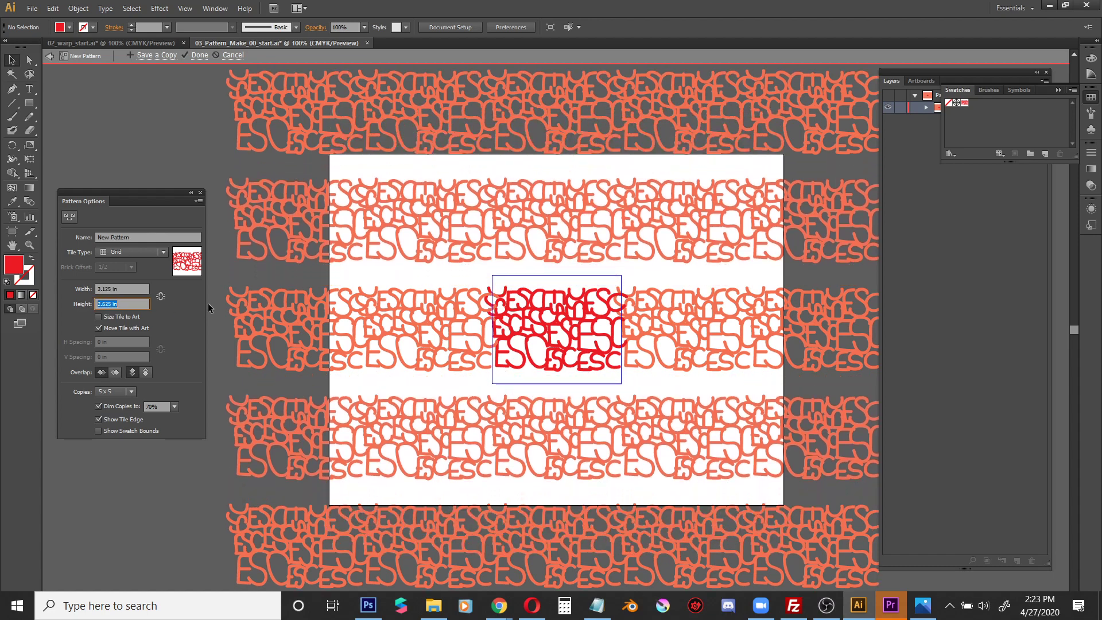
pyautogui.press('Down')
pyautogui.press('Down')
pyautogui.press('Down')
pyautogui.press('Down')
pyautogui.press('Down')
pyautogui.press('Down')
pyautogui.press('Down')
pyautogui.press('Down')
pyautogui.press('Down')
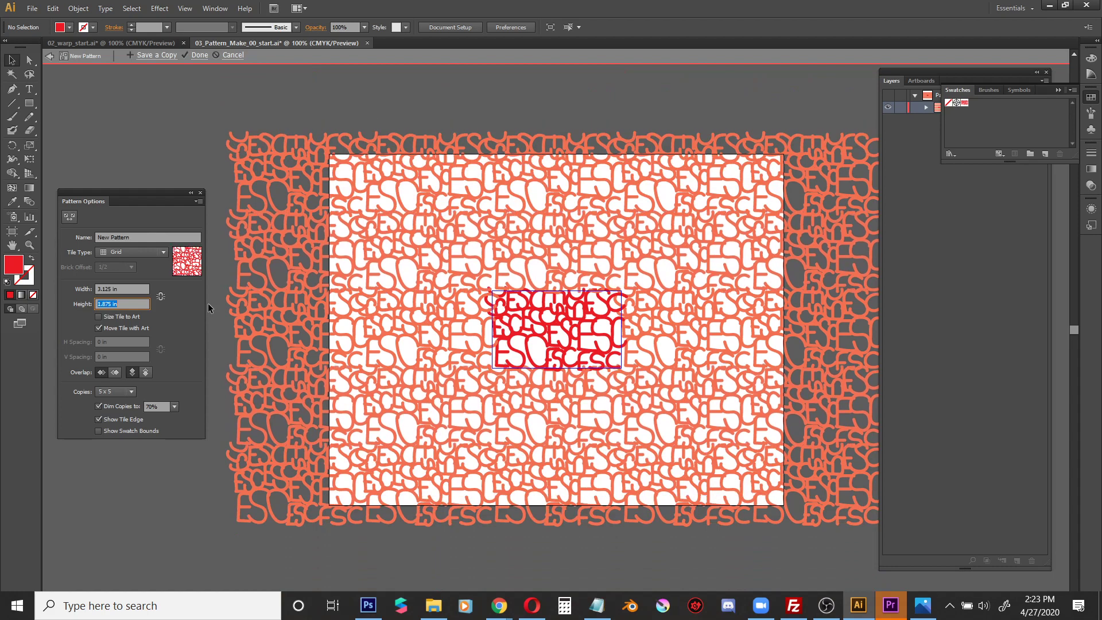
pyautogui.press('Up')
pyautogui.press('Up')
pyautogui.press('Up')
pyautogui.press('Up')
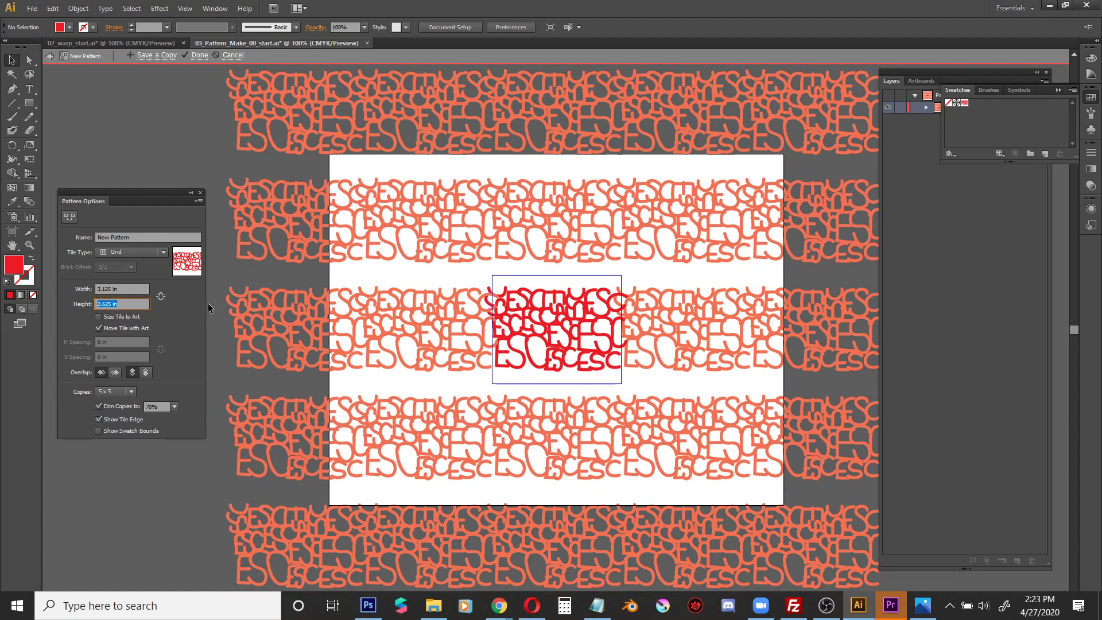
pyautogui.press('Down')
pyautogui.press('Down')
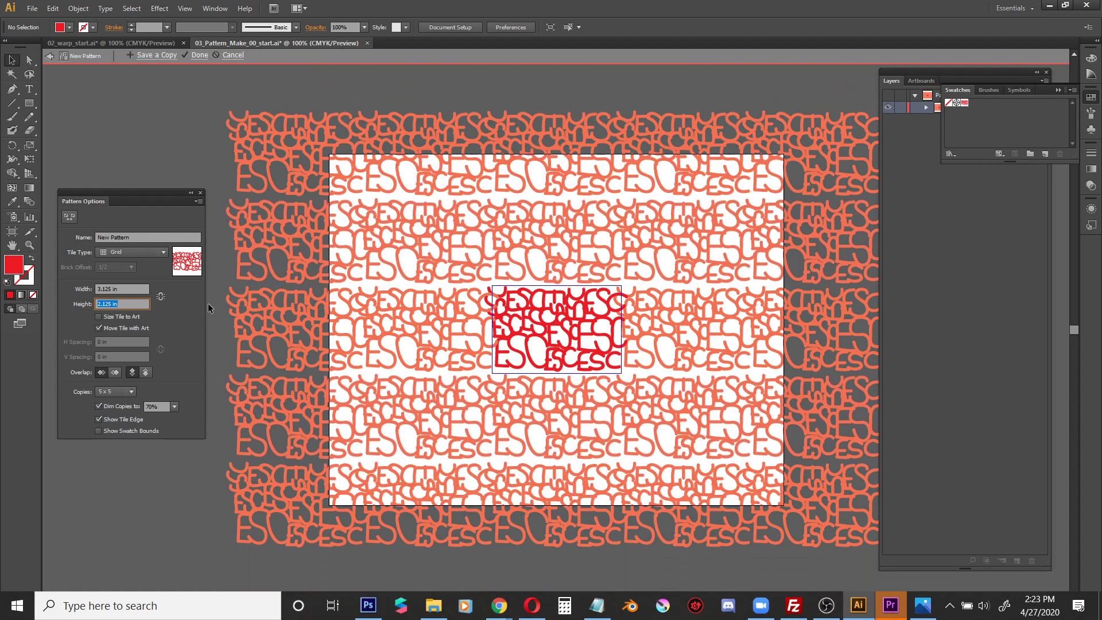
pyautogui.press('Down')
pyautogui.press('Down')
pyautogui.press('Up')
pyautogui.press('Up')
pyautogui.press('Down')
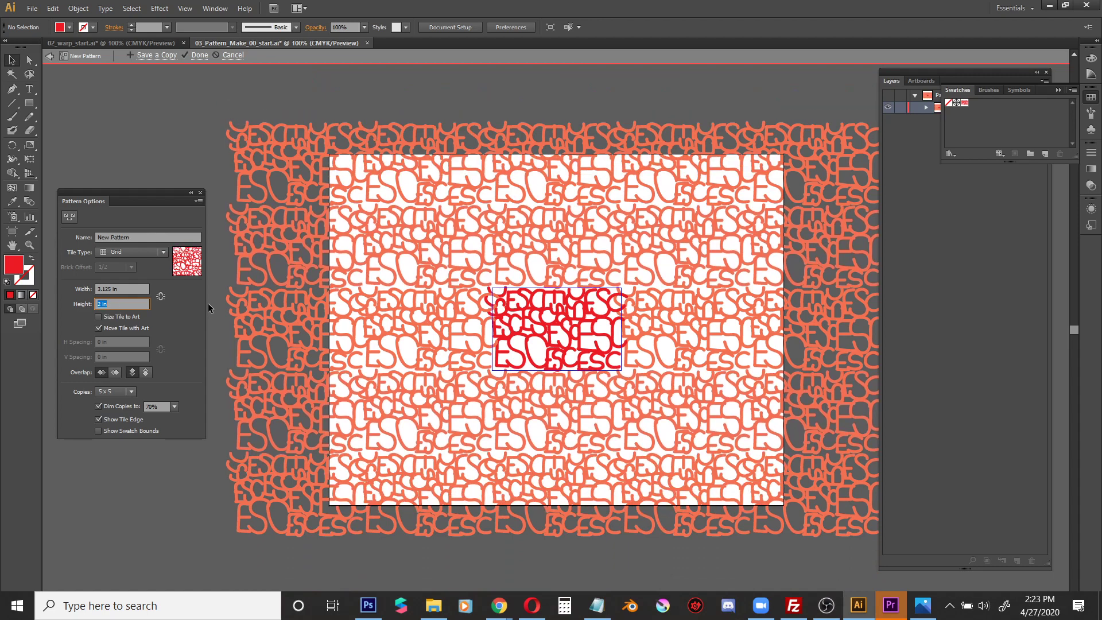
pyautogui.press('Down')
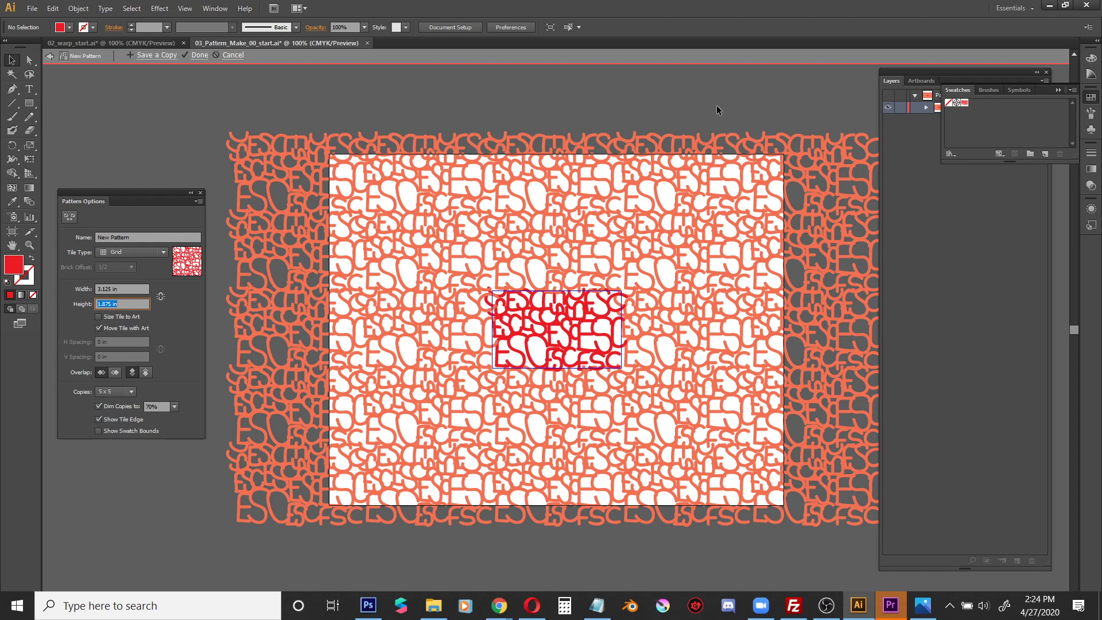
# Finish editing the pattern tile, return to the artboard and check the new pattern among the fill swatches
pyautogui.click(658, 103)
pyautogui.doubleClick(439, 114)
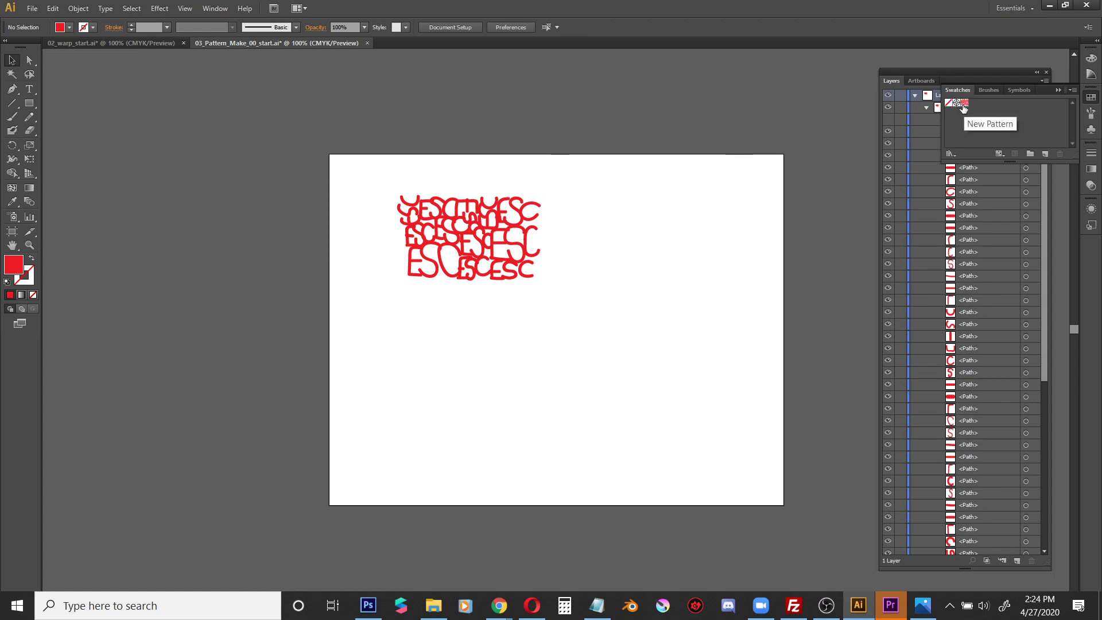
pyautogui.click(69, 27)
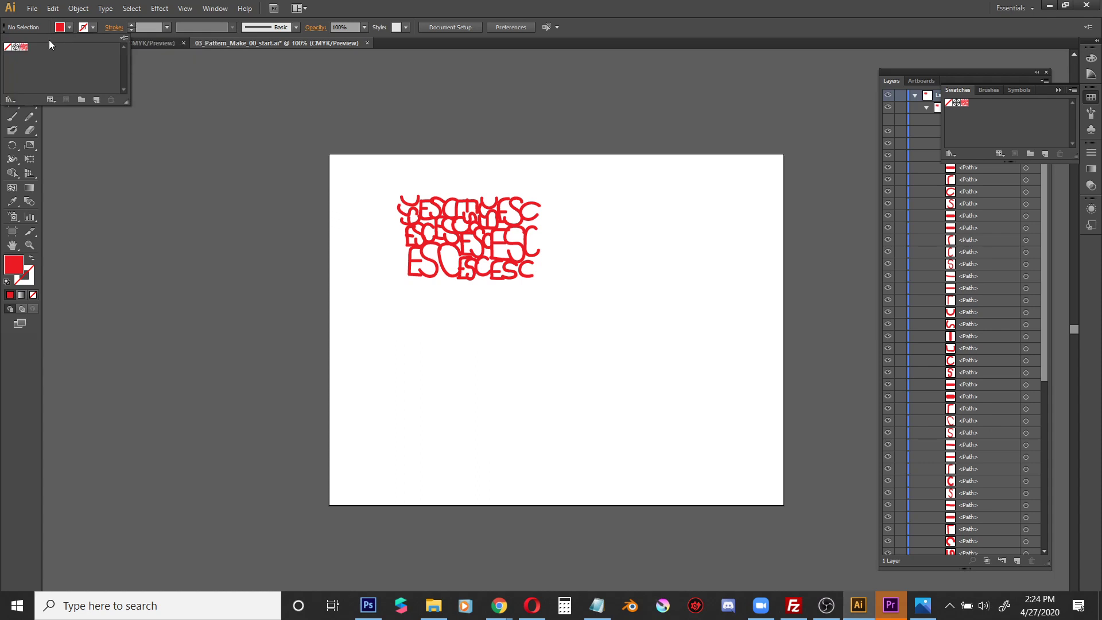
pyautogui.click(267, 63)
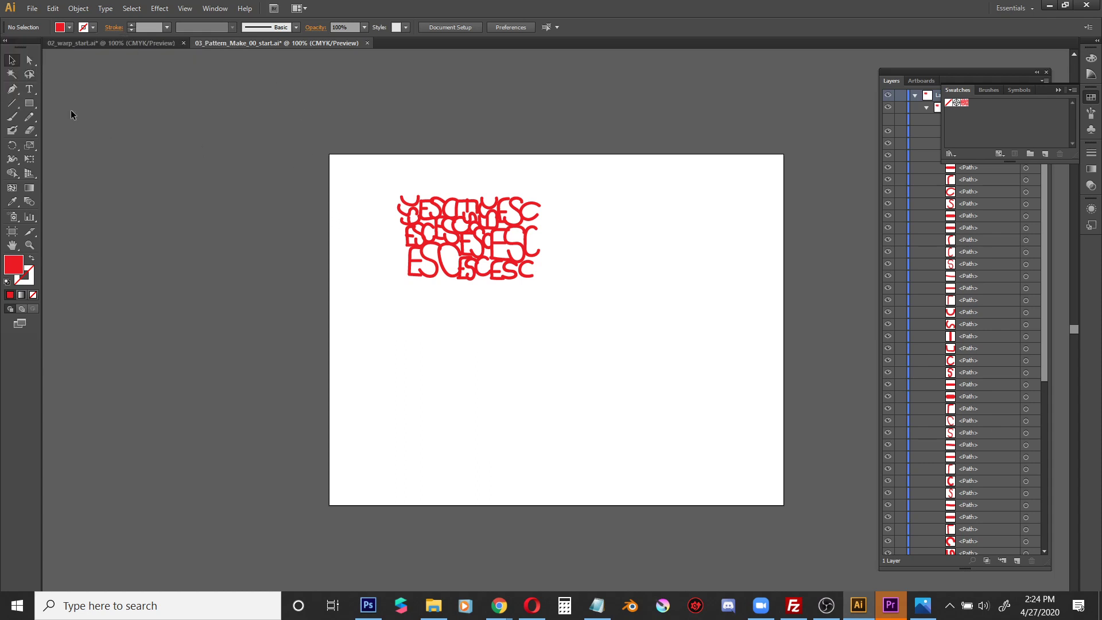
# Draw a closed heart about 3.33 in wide and 3.35 in tall below the lettering with the Pen tool
pyautogui.click(12, 89)
pyautogui.click(563, 462)
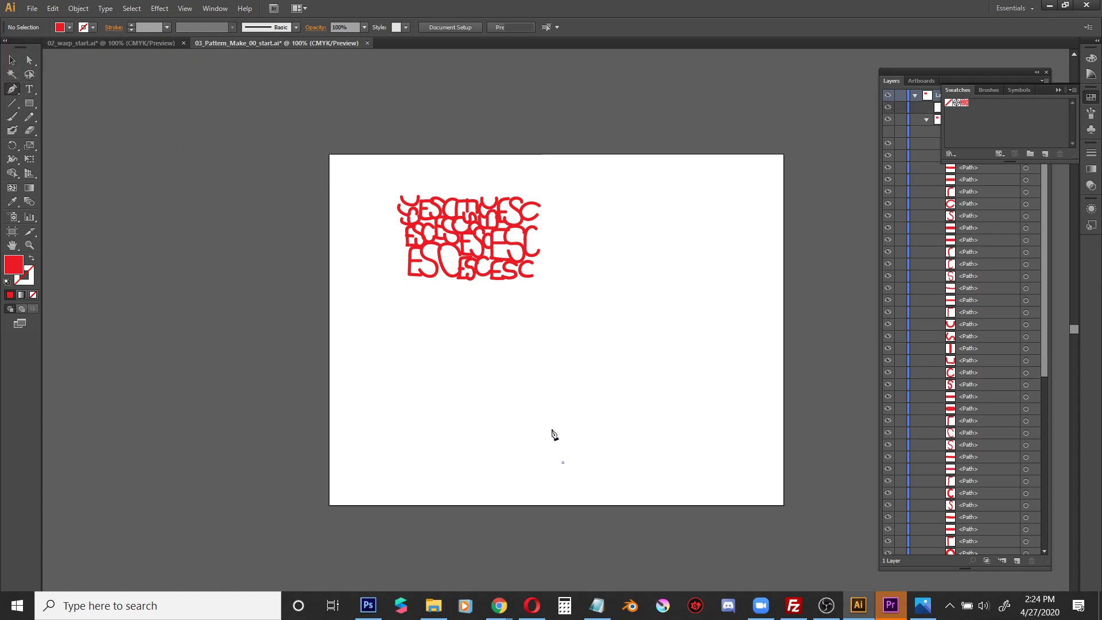
pyautogui.moveTo(510, 364); pyautogui.dragTo(541, 333)
pyautogui.click(554, 325)
pyautogui.click(583, 348)
pyautogui.moveTo(608, 331); pyautogui.dragTo(585, 435)
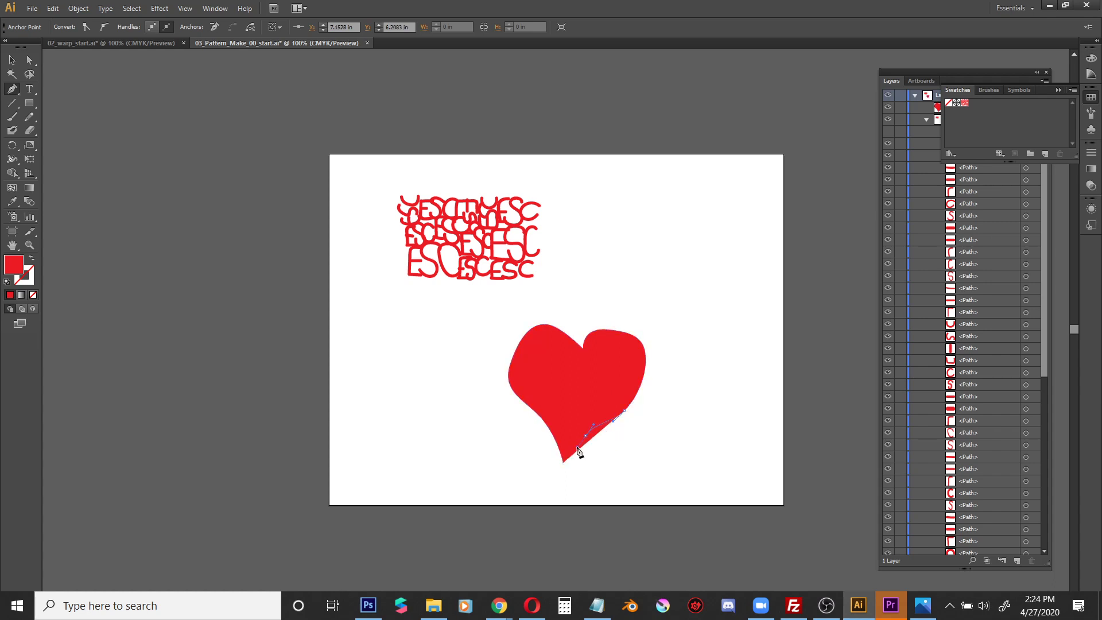
pyautogui.click(563, 462)
# Select the heart and fill it with the new ESC lettering pattern swatch
pyautogui.click(11, 60)
pyautogui.click(574, 390)
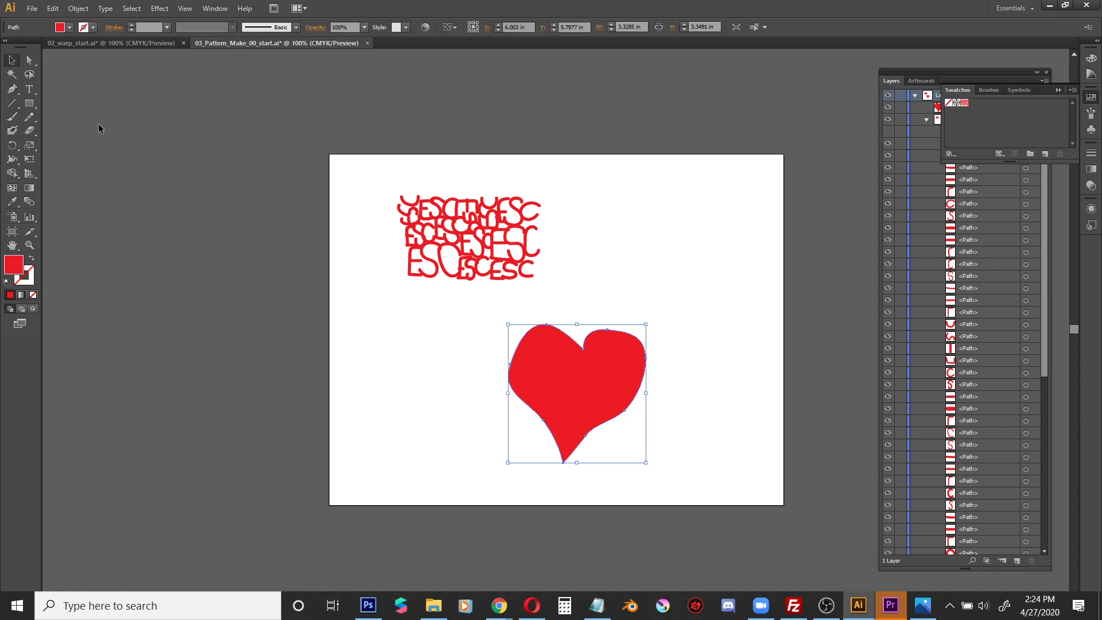
pyautogui.click(70, 27)
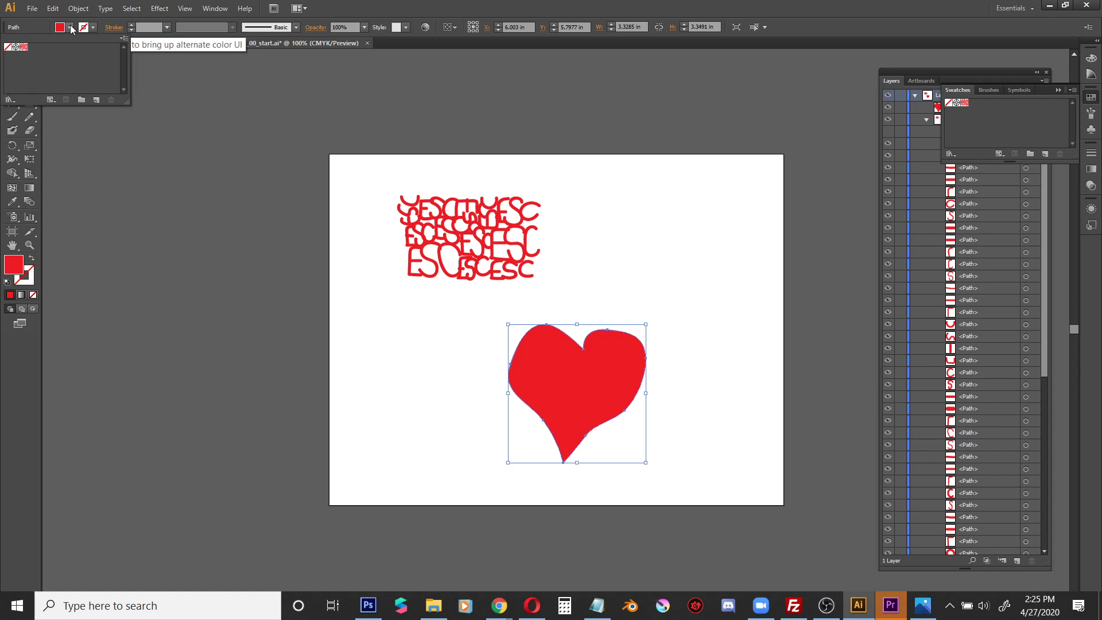
pyautogui.click(24, 48)
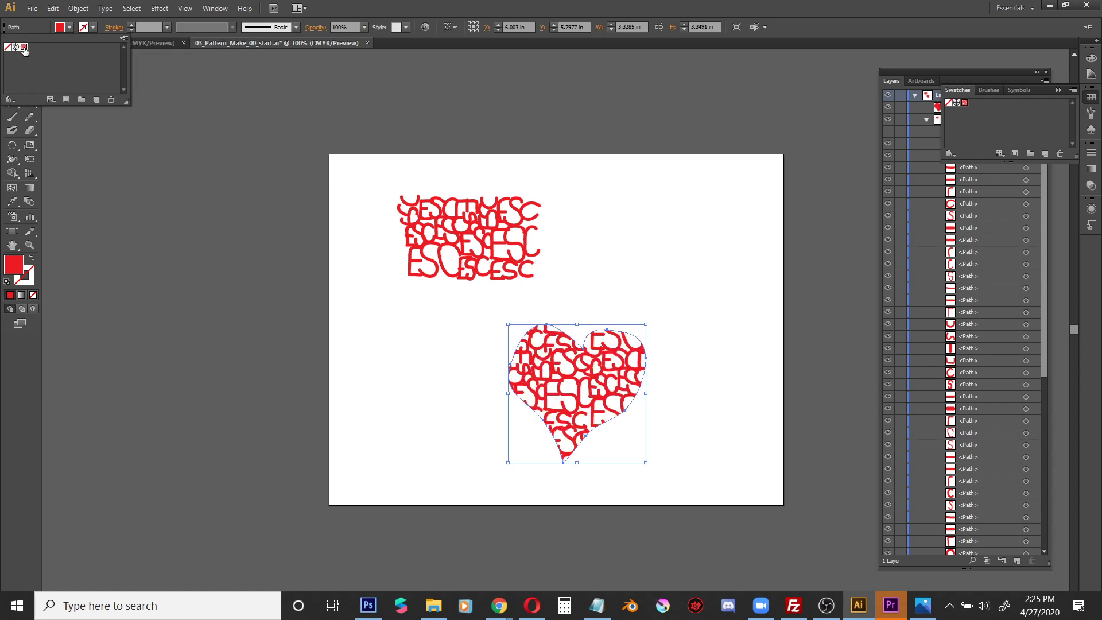
pyautogui.click(697, 282)
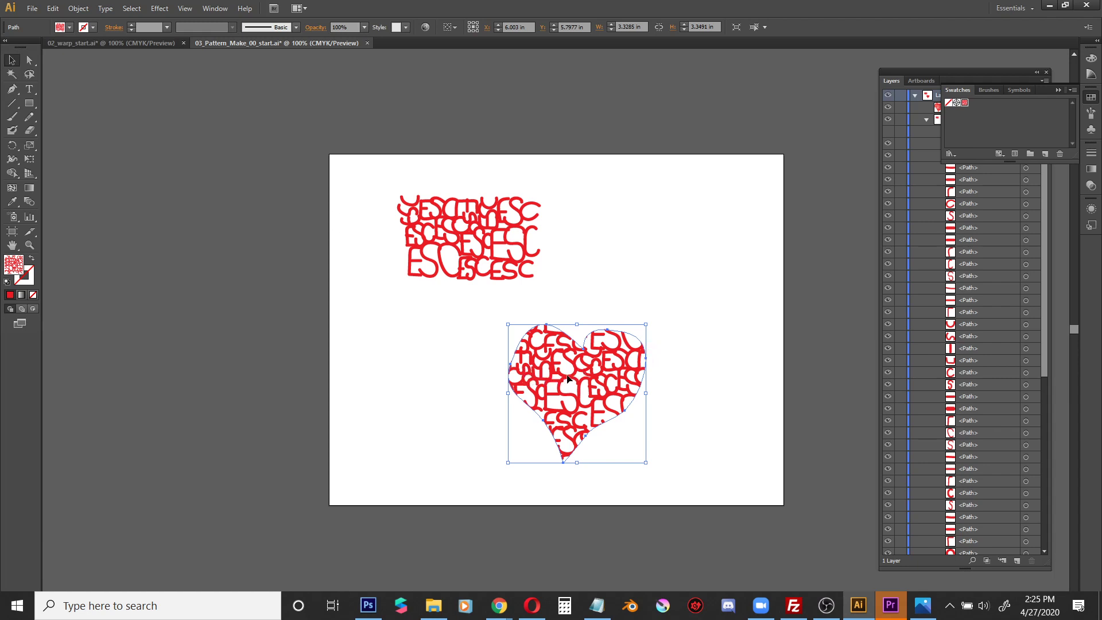
# Reshape the heart's two upper lobes by moving its side and top anchor points, making the right lobe larger
pyautogui.press('p')
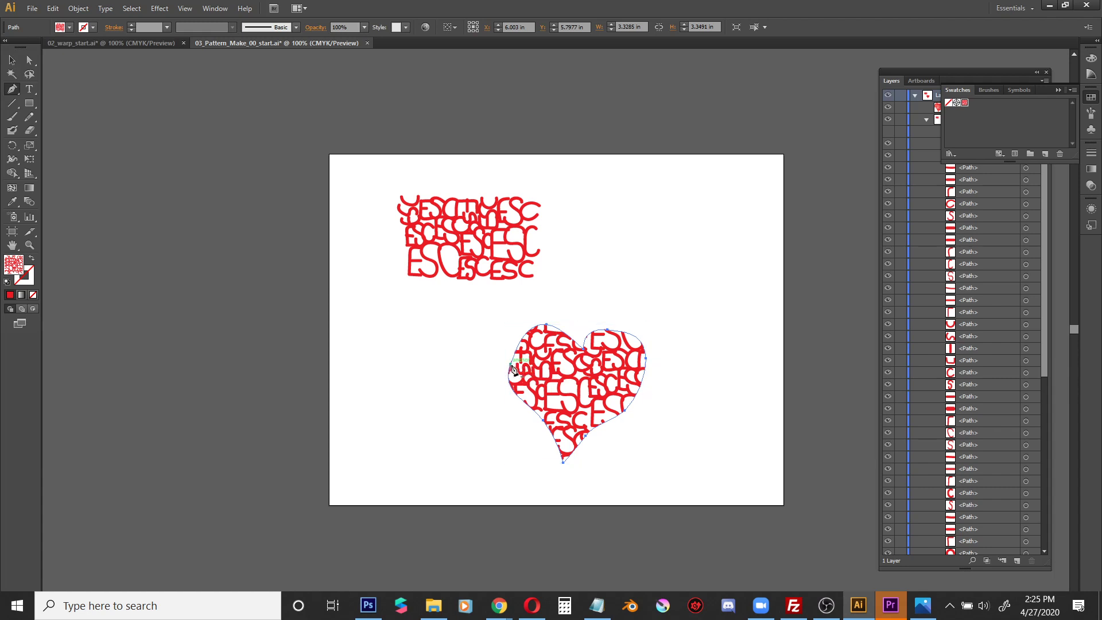
pyautogui.press('a')
pyautogui.moveTo(513, 368); pyautogui.dragTo(401, 343)
pyautogui.moveTo(539, 343); pyautogui.dragTo(588, 304)
pyautogui.moveTo(608, 350); pyautogui.dragTo(639, 351)
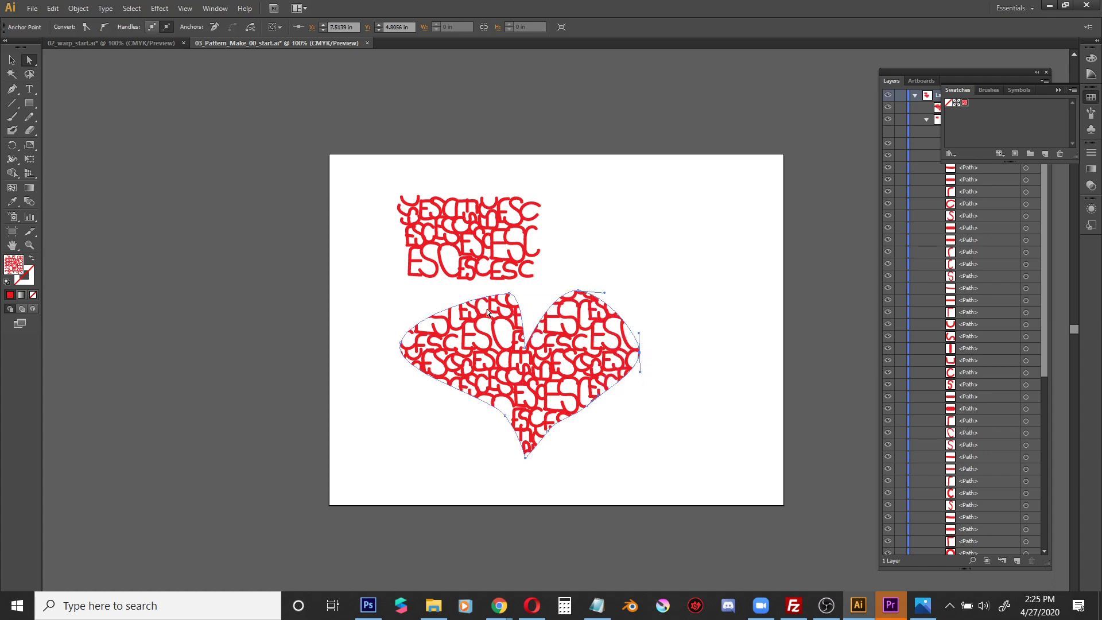
pyautogui.moveTo(400, 343); pyautogui.dragTo(460, 348)
pyautogui.moveTo(512, 290); pyautogui.dragTo(514, 321)
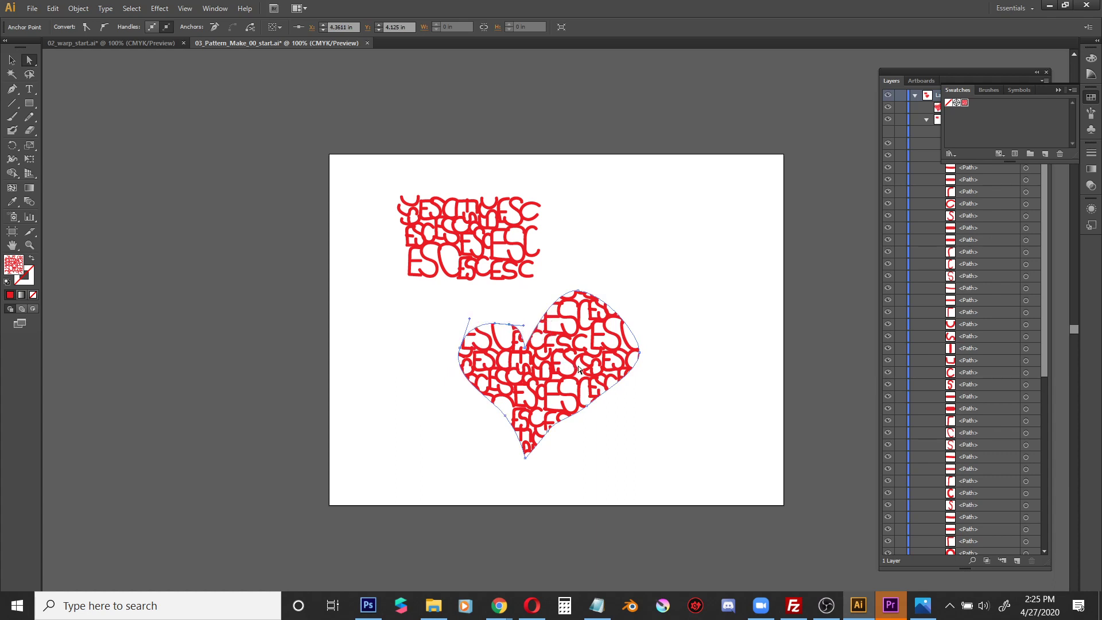
pyautogui.moveTo(590, 291); pyautogui.dragTo(604, 304)
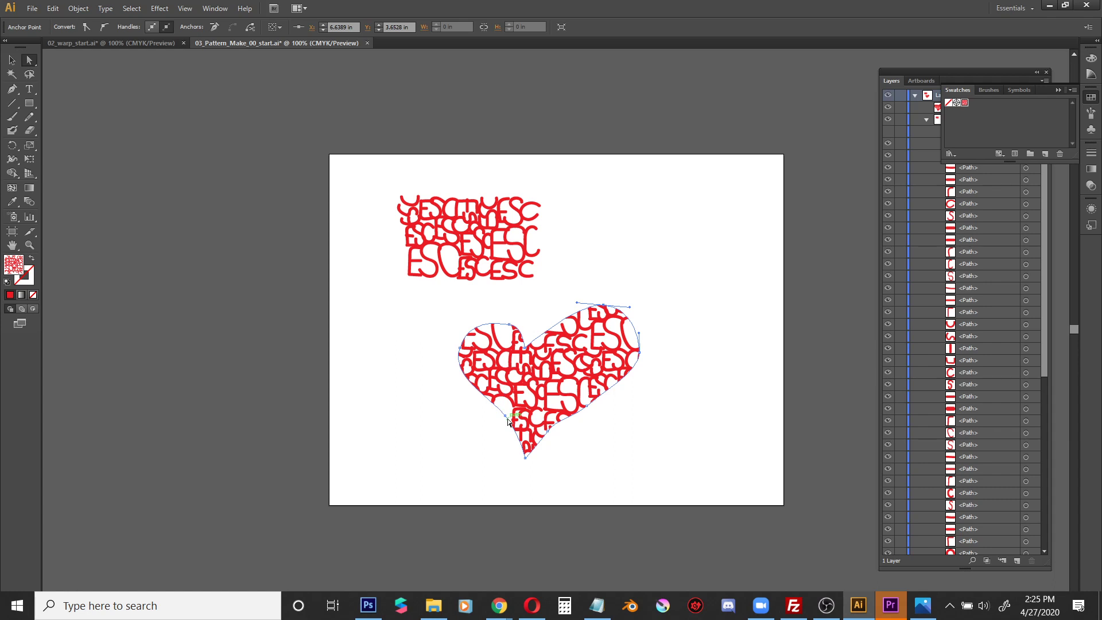
# Straighten the heart's lower sides and pull its bottom tip down and to the left
pyautogui.moveTo(507, 418); pyautogui.dragTo(494, 427)
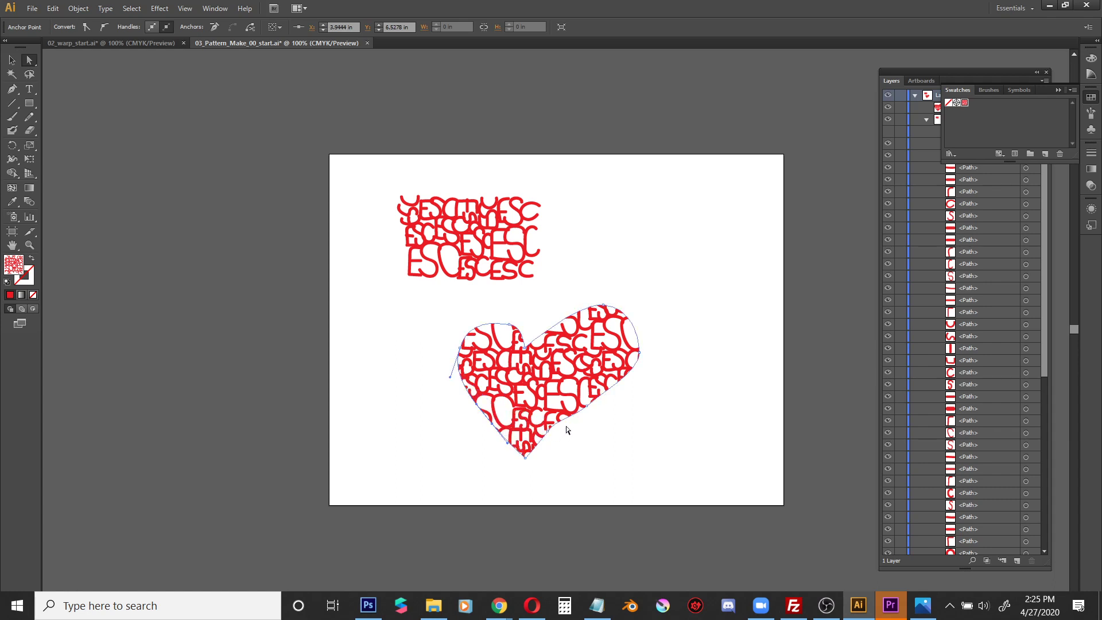
pyautogui.moveTo(548, 430); pyautogui.dragTo(550, 438)
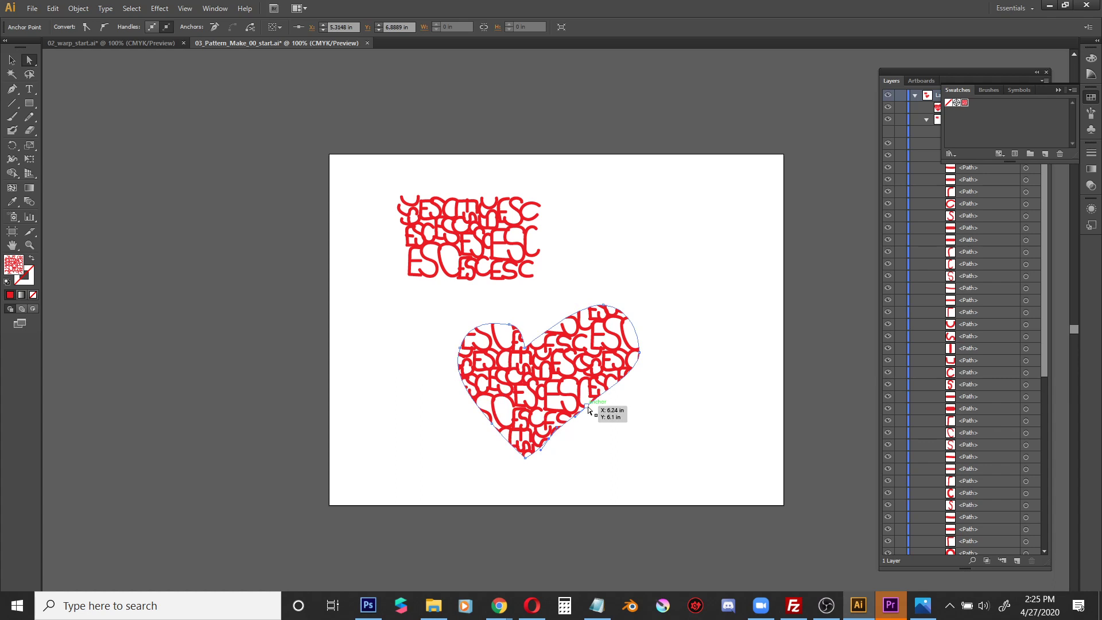
pyautogui.moveTo(526, 457); pyautogui.dragTo(511, 481)
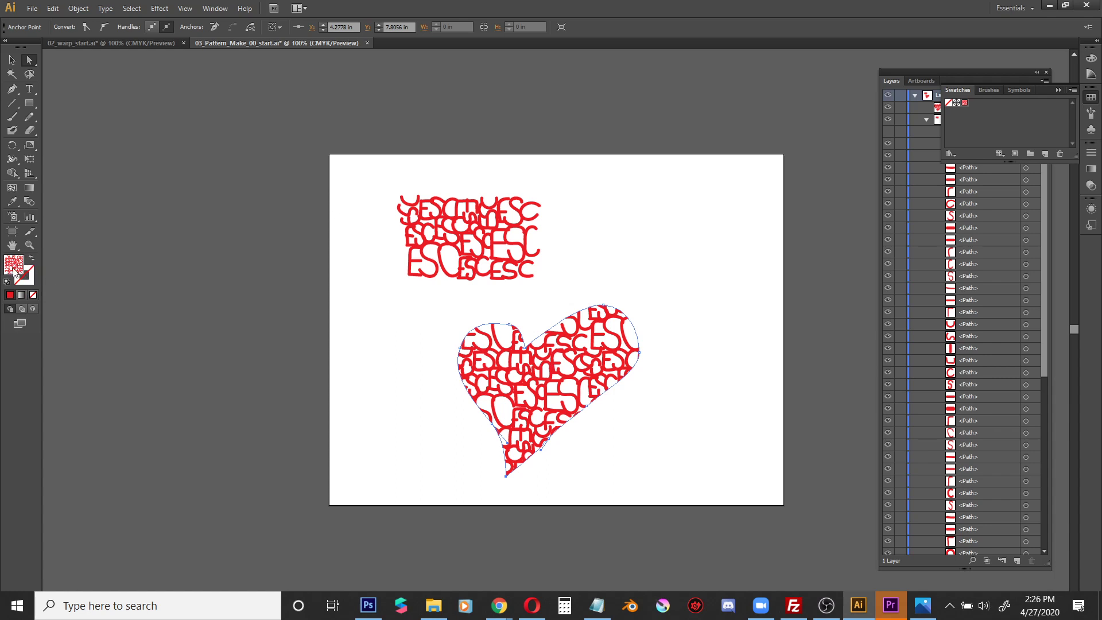
# Recolor the heart's pattern to green using Recolor Artwork with hue 94°, saturation 96% and brightness 100%
pyautogui.click(53, 8)
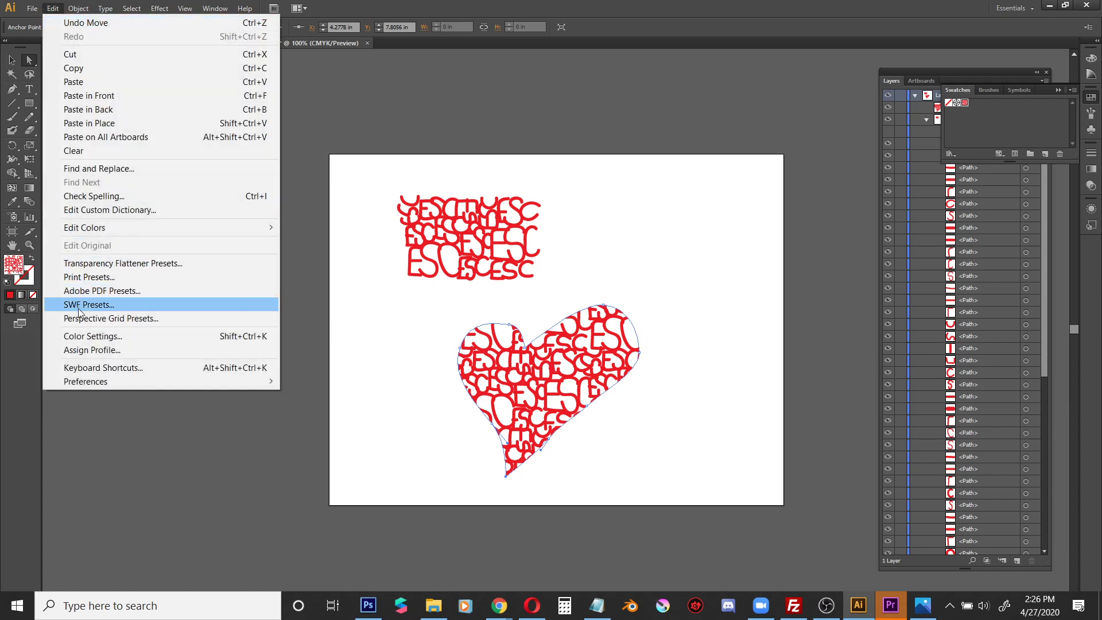
pyautogui.moveTo(97, 231)
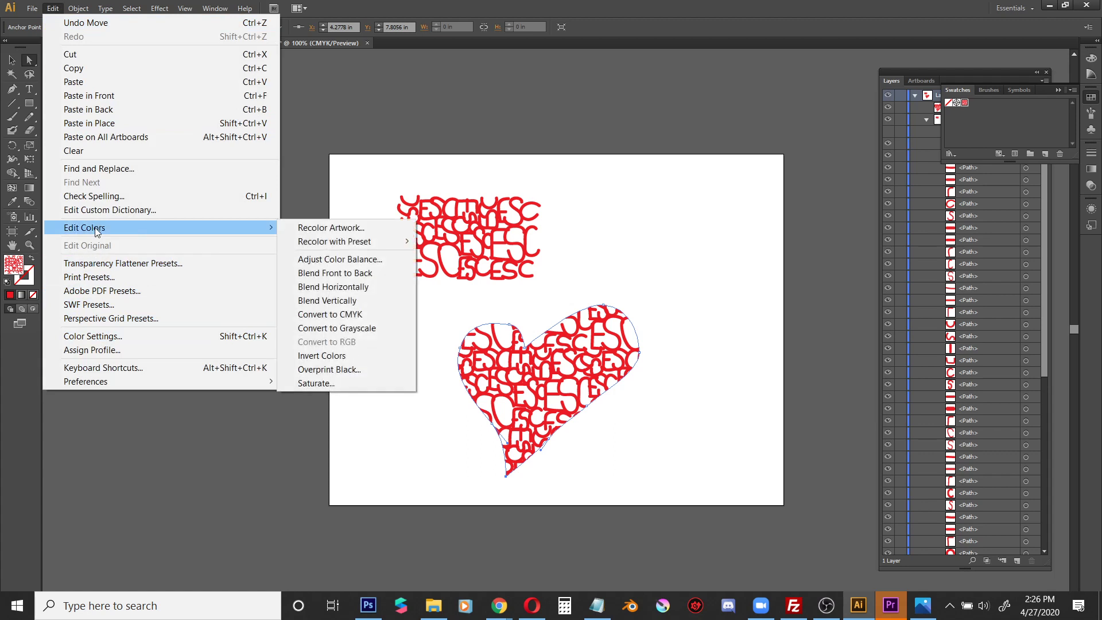
pyautogui.click(321, 229)
pyautogui.moveTo(468, 190); pyautogui.dragTo(399, 99)
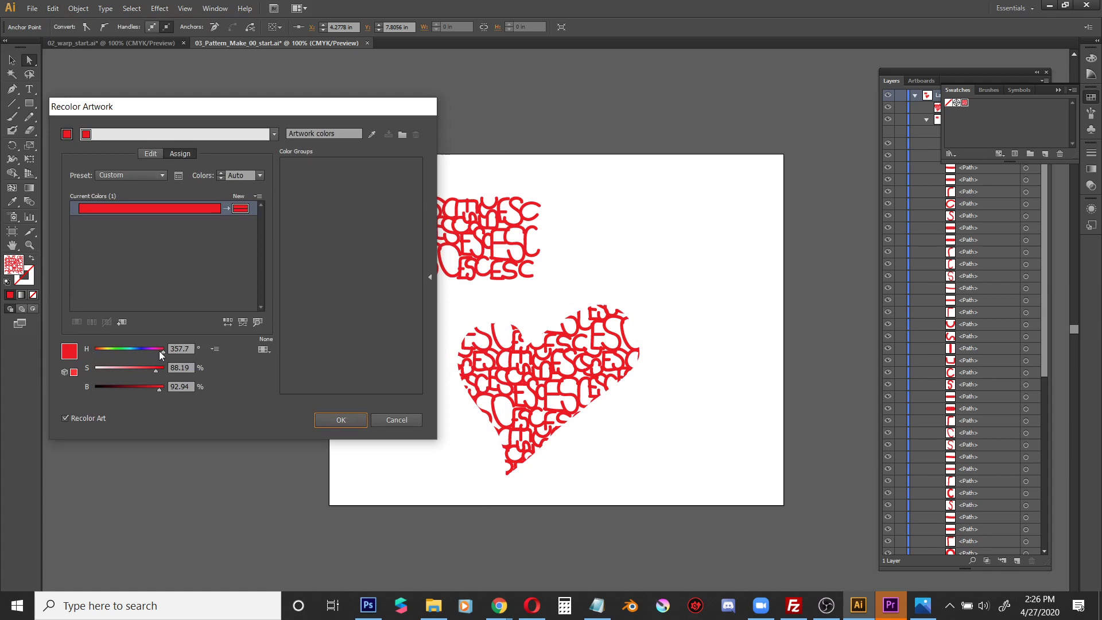
pyautogui.moveTo(163, 353); pyautogui.dragTo(128, 355)
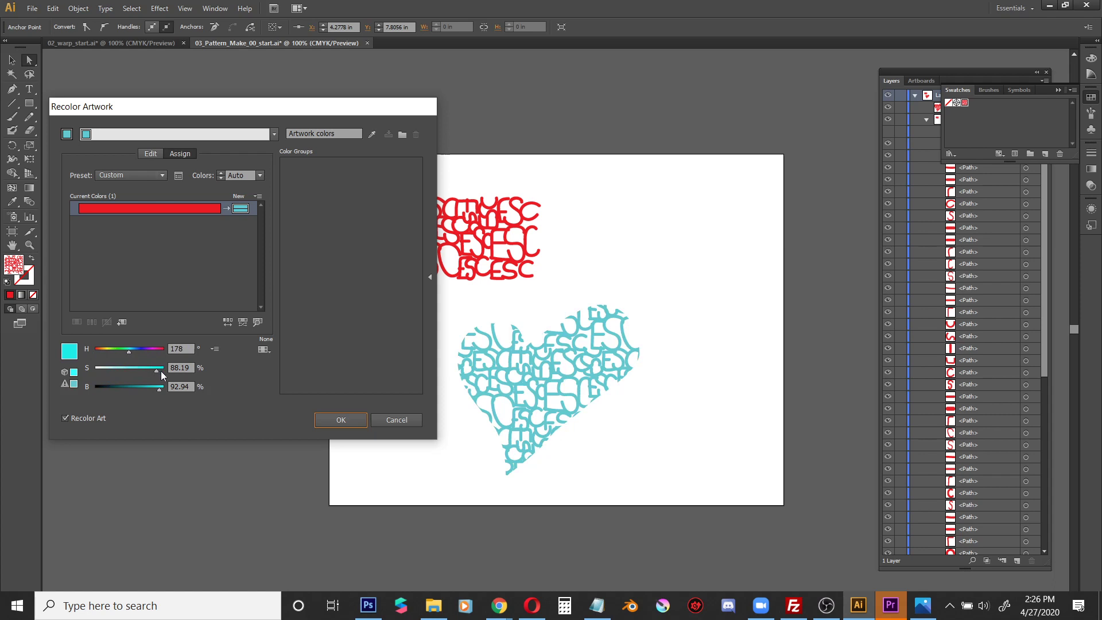
pyautogui.moveTo(159, 391)
pyautogui.mouseDown()
pyautogui.moveTo(119, 393)
pyautogui.moveTo(167, 392)
pyautogui.mouseUp()
pyautogui.moveTo(128, 356); pyautogui.dragTo(120, 350)
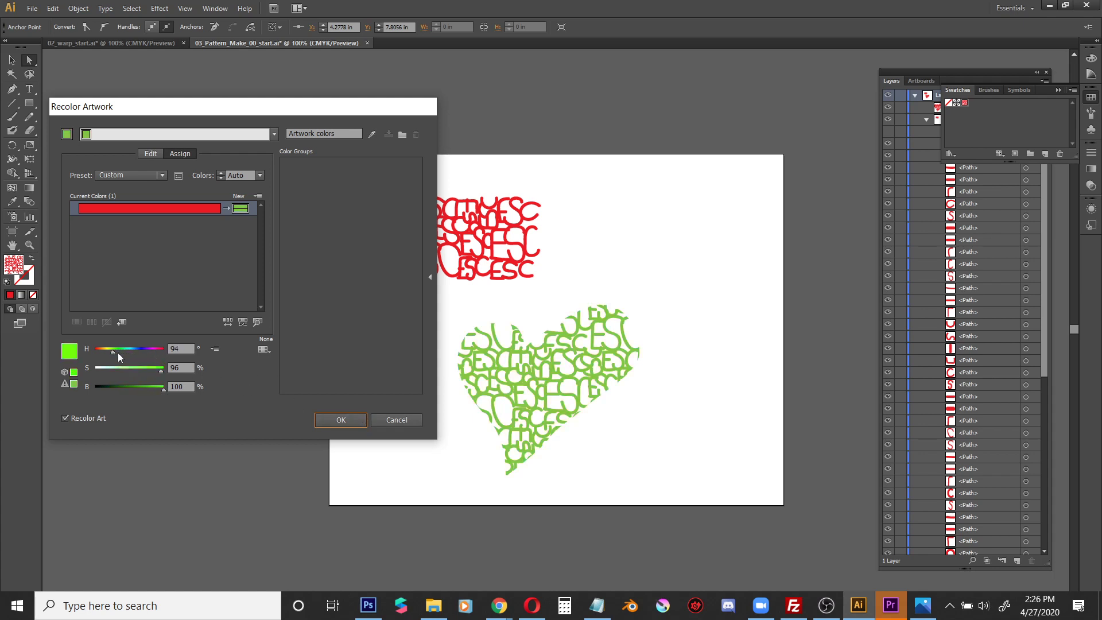
pyautogui.click(341, 419)
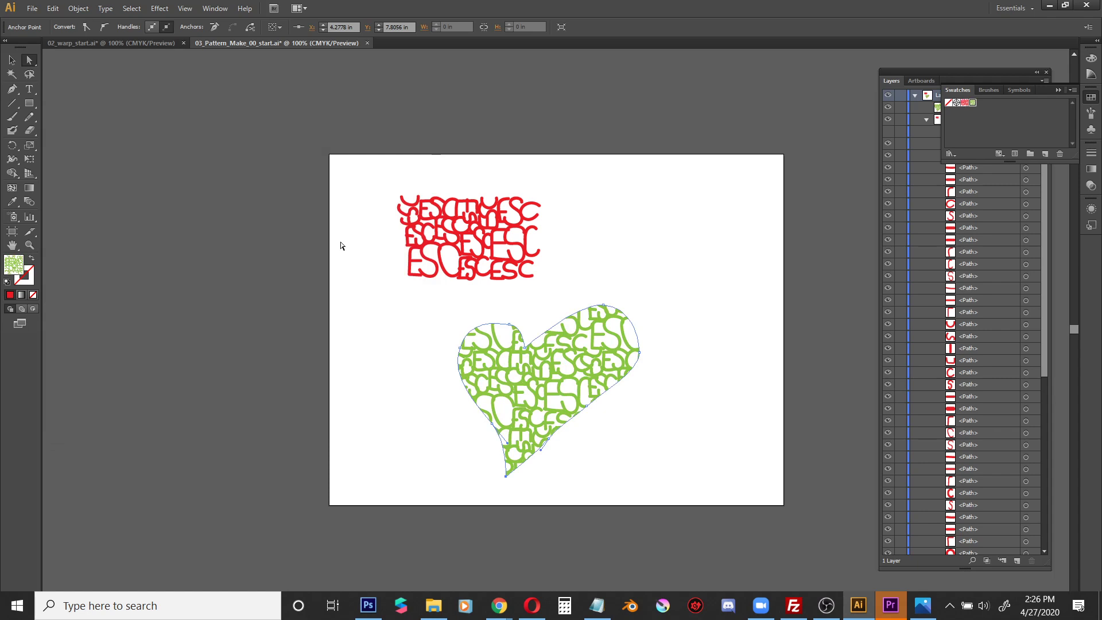
# Review the warped triangle groups in 02_warp_start.ai and return to 03_Pattern_Make_00_start.ai
pyautogui.click(138, 43)
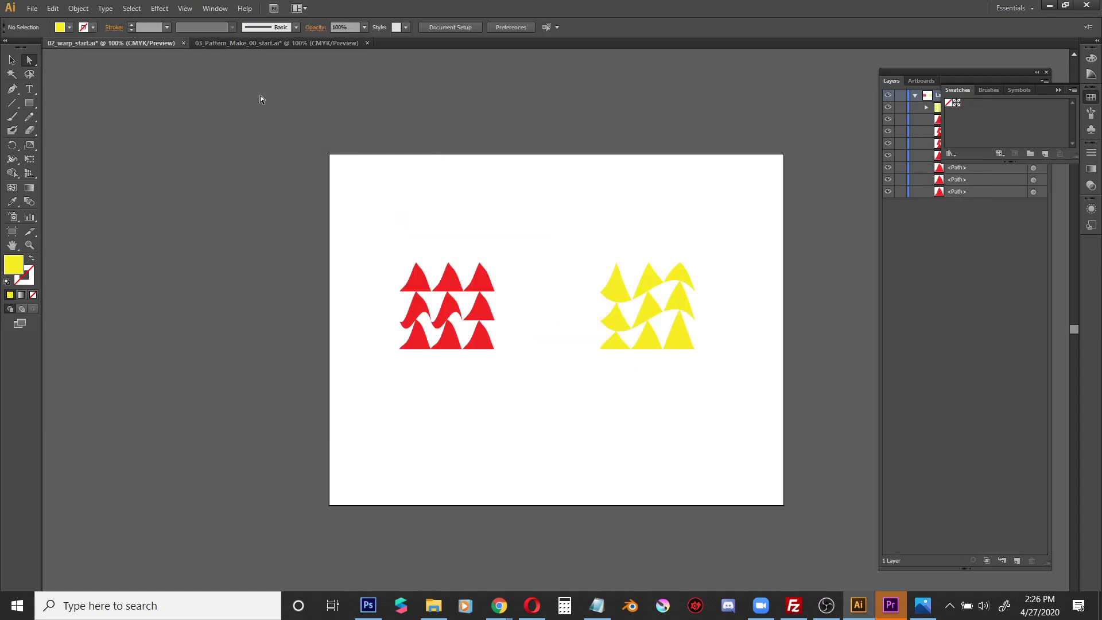
pyautogui.click(287, 44)
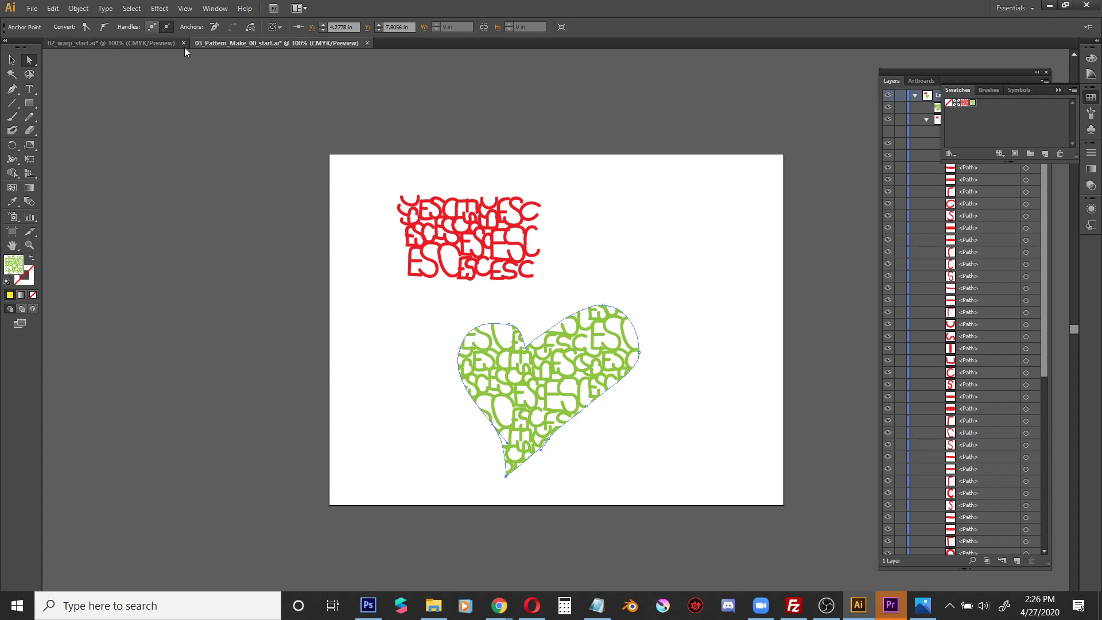
pyautogui.click(160, 9)
pyautogui.click(160, 9)
pyautogui.press('v')
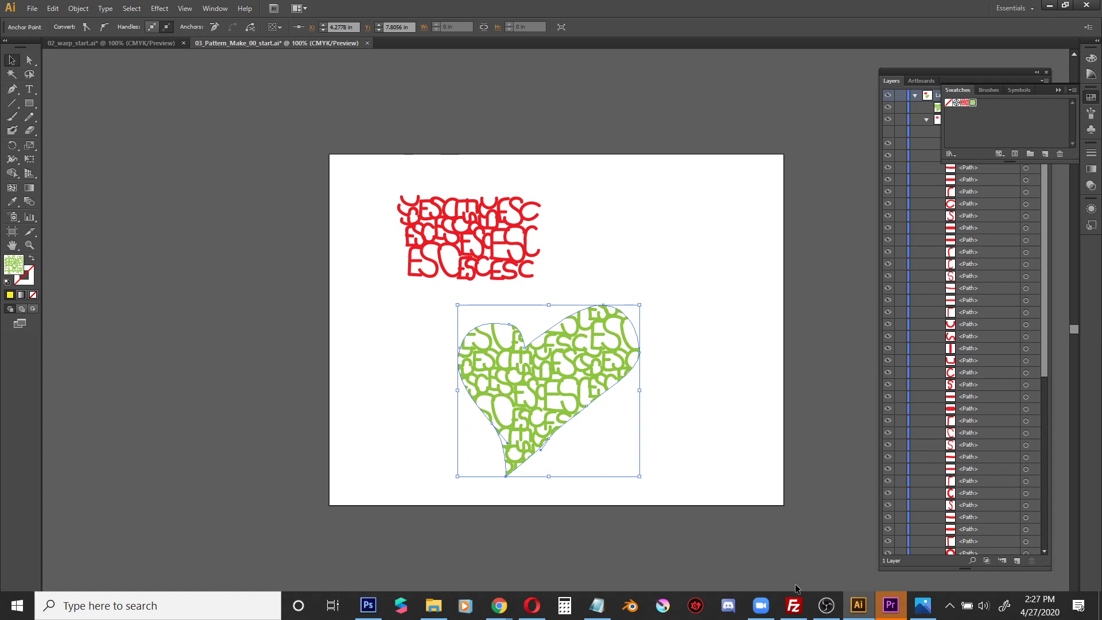
pyautogui.click(827, 606)
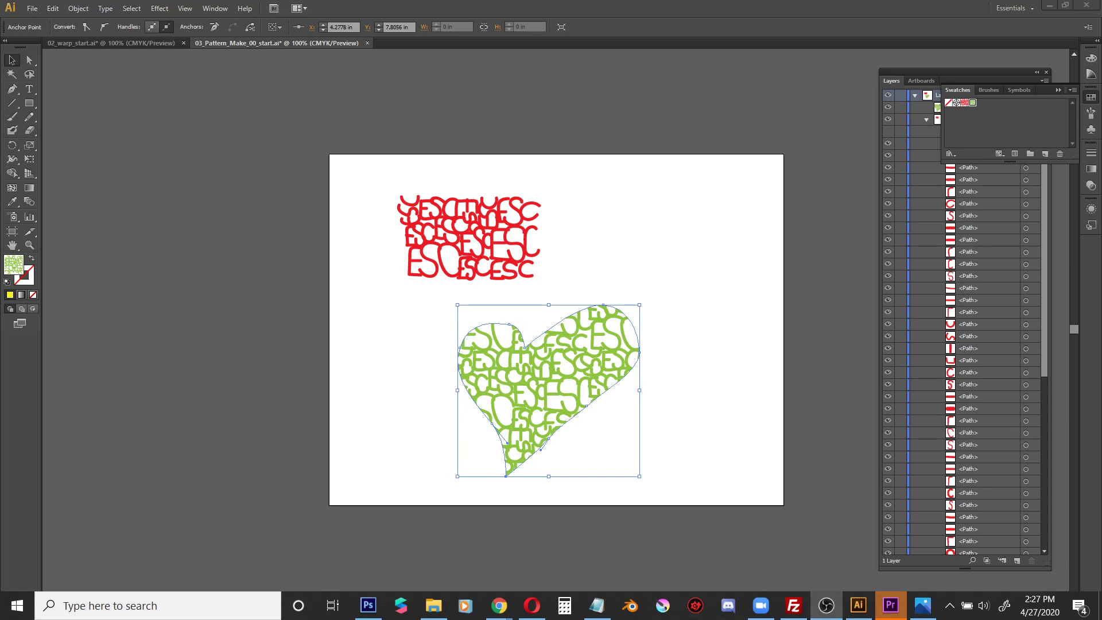